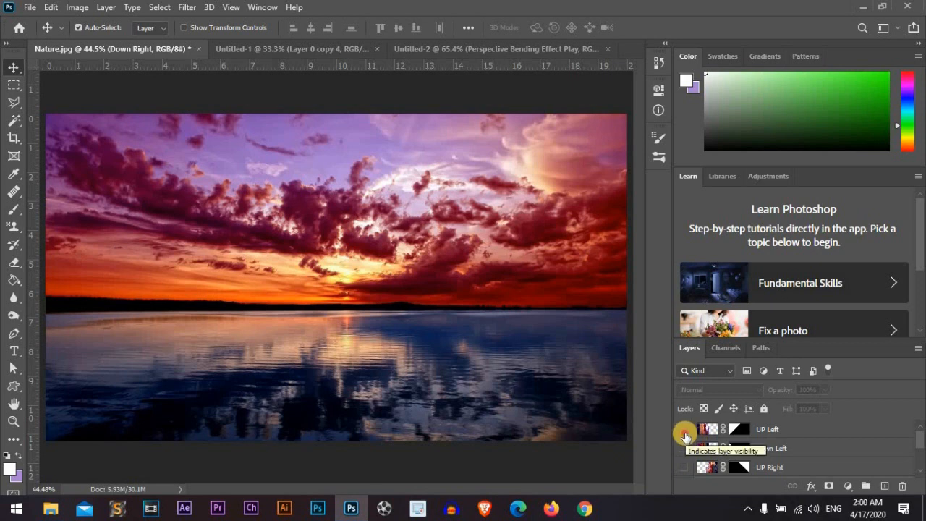
- Preview the UP Left, Down Left, UP Right and Down Right layers one at a time by toggling their visibility
{"action": "left_click", "coordinate": [684, 431]}
{"action": "left_click", "coordinate": [684, 431]}
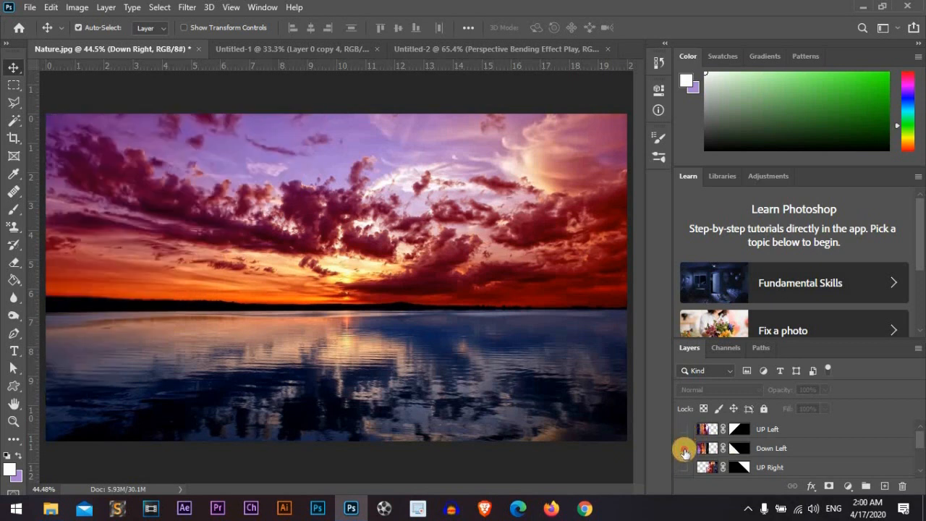
{"action": "left_click", "coordinate": [684, 449]}
{"action": "left_click", "coordinate": [684, 468]}
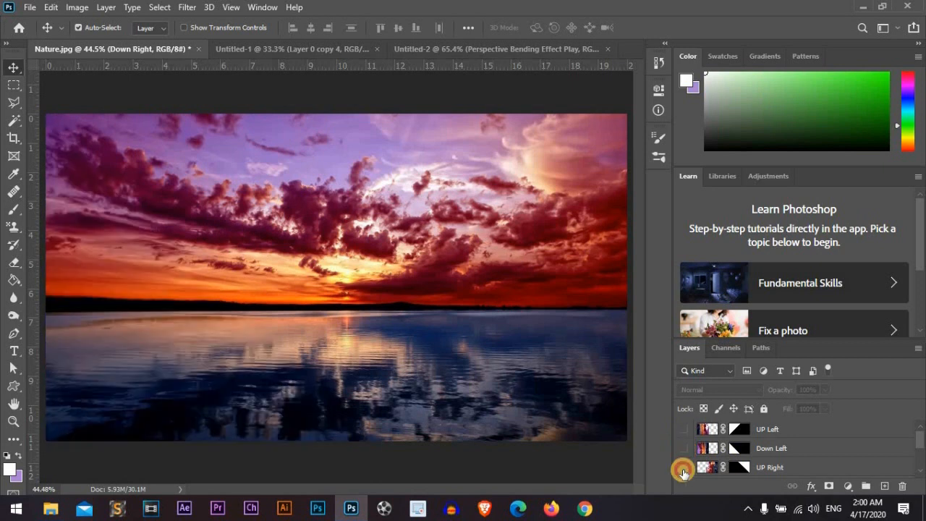
{"action": "left_click", "coordinate": [683, 470]}
{"action": "left_click", "coordinate": [683, 470]}
{"action": "scroll", "coordinate": [686, 469], "scroll_direction": "down", "scroll_amount": 1}
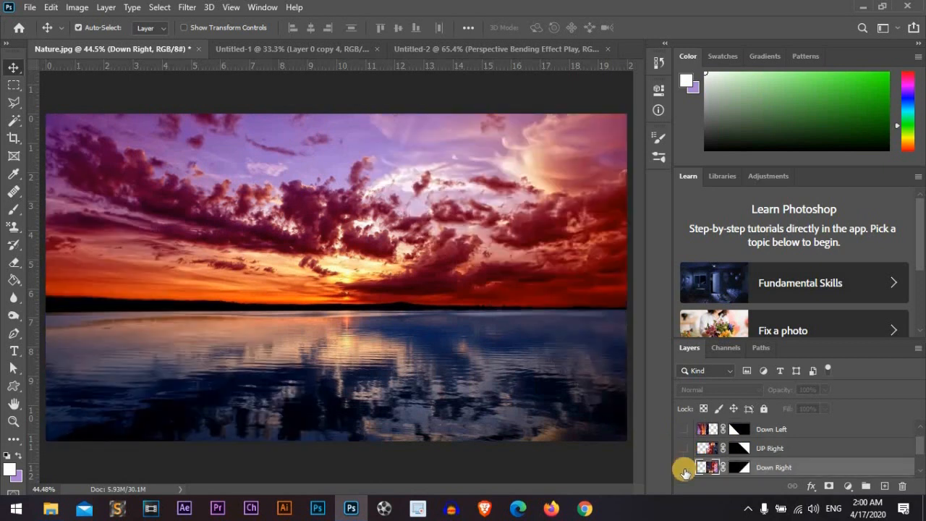
{"action": "left_click", "coordinate": [683, 469]}
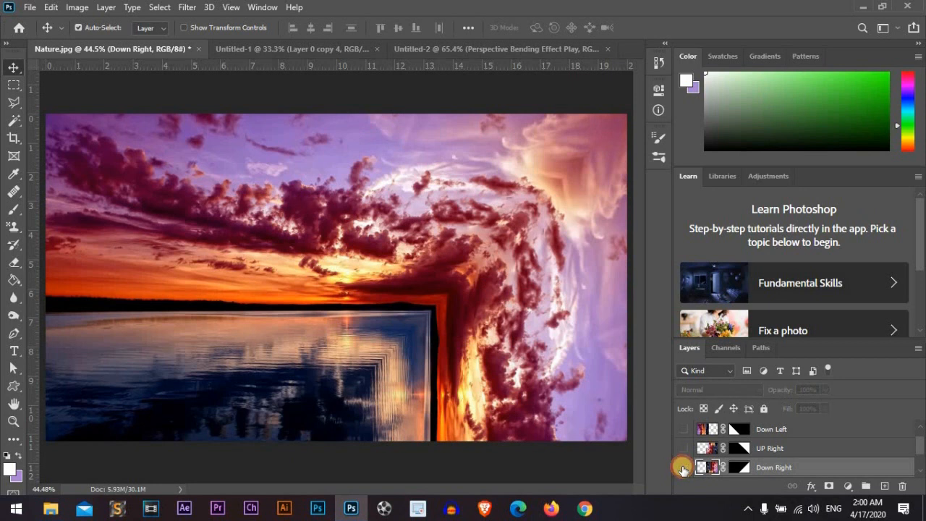
{"action": "left_click", "coordinate": [683, 467]}
- Preview the Down Left and UP Right layers together, and hide both again
{"action": "left_click", "coordinate": [684, 432]}
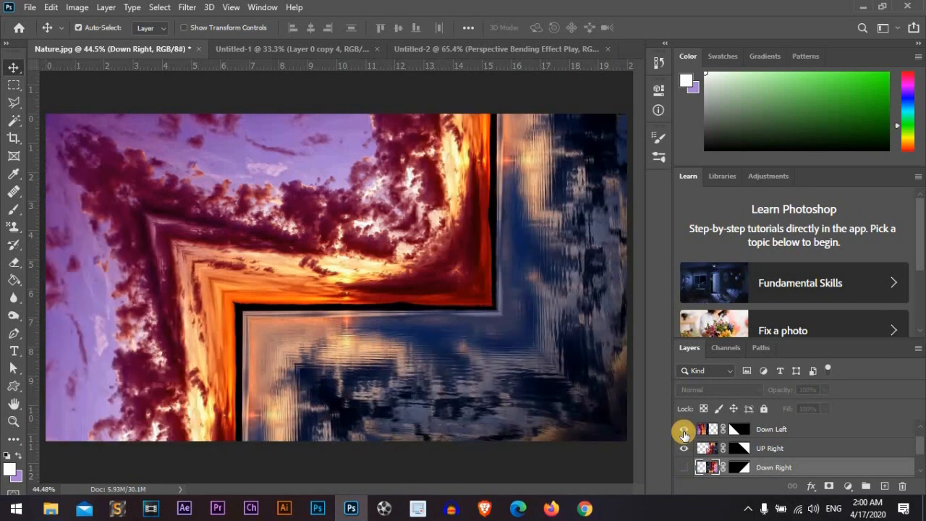
{"action": "left_click", "coordinate": [684, 434]}
{"action": "left_click", "coordinate": [684, 450]}
- Preview the UP Left and Down Right layers together, and hide both again
{"action": "left_click", "coordinate": [684, 467]}
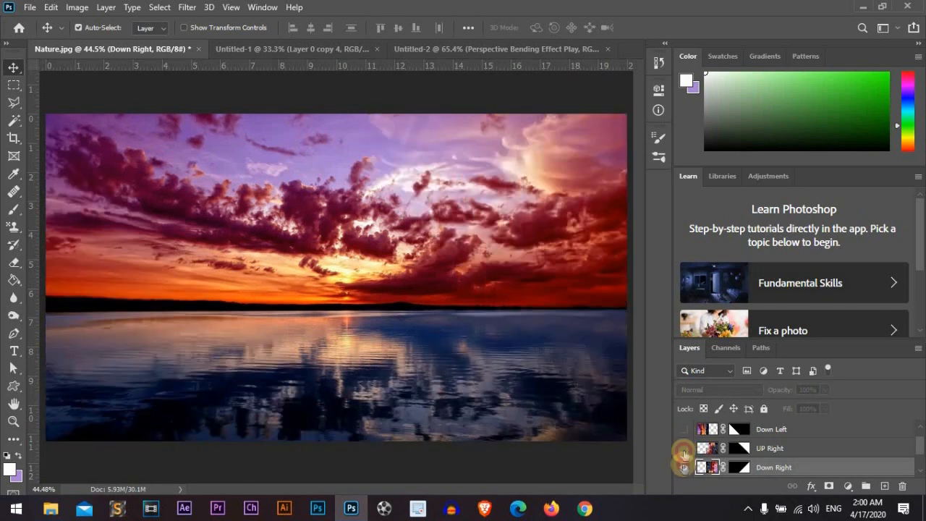
{"action": "scroll", "coordinate": [684, 453], "scroll_direction": "up", "scroll_amount": 1}
{"action": "left_click", "coordinate": [684, 430]}
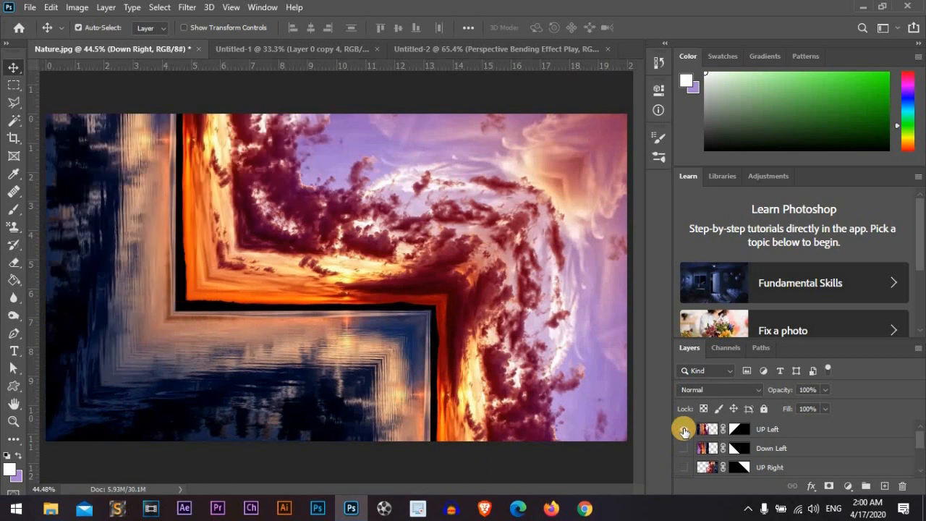
{"action": "left_click", "coordinate": [683, 430]}
{"action": "scroll", "coordinate": [684, 449], "scroll_direction": "down", "scroll_amount": 2}
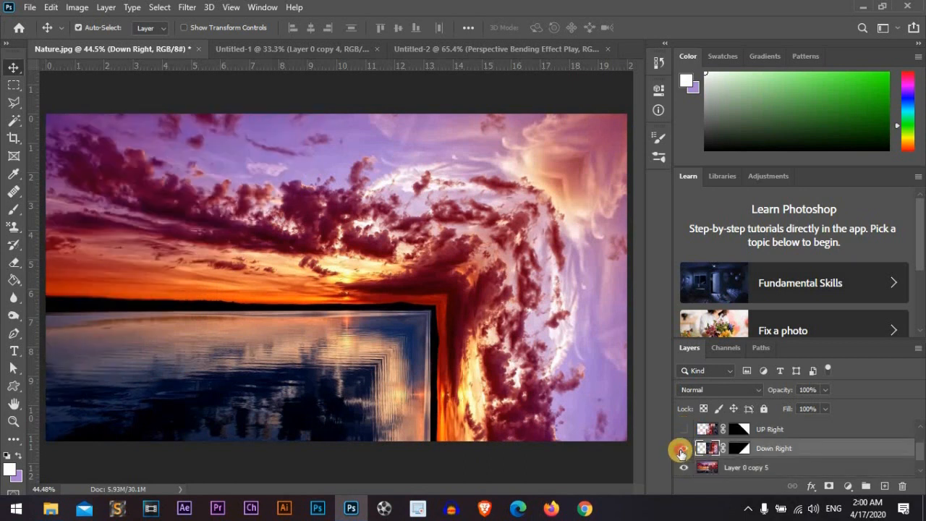
{"action": "left_click", "coordinate": [680, 449]}
- Show the UP Right and UP Left layers together to preview the upward bend on both sides
{"action": "scroll", "coordinate": [684, 453], "scroll_direction": "up", "scroll_amount": 1}
{"action": "left_click", "coordinate": [683, 448]}
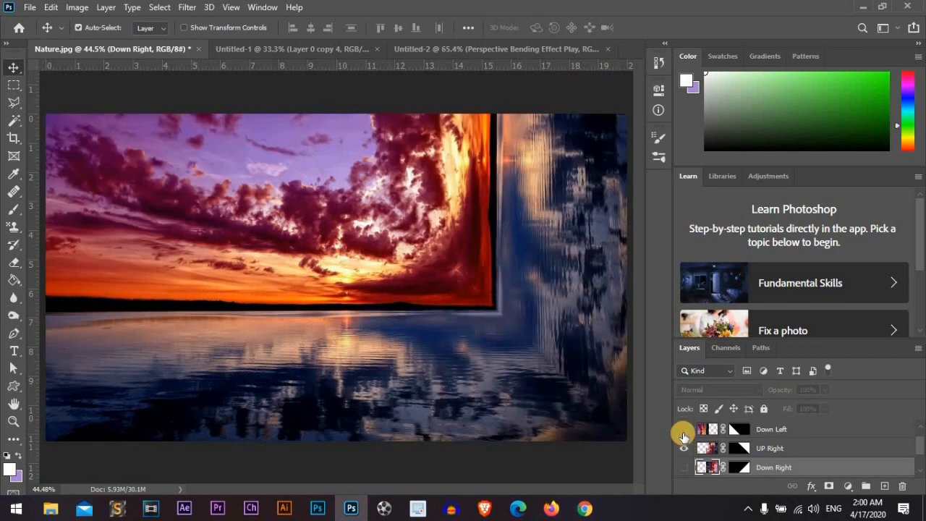
{"action": "scroll", "coordinate": [686, 448], "scroll_direction": "up", "scroll_amount": 1}
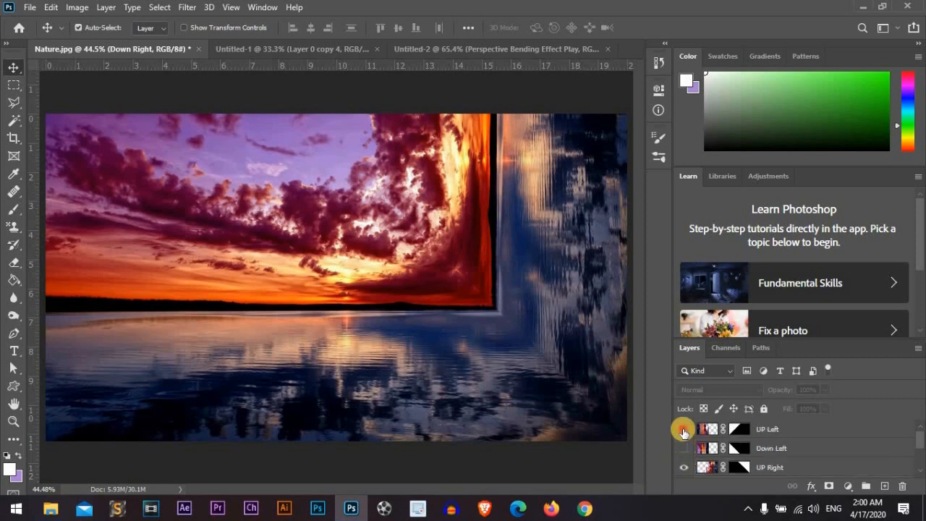
{"action": "left_click", "coordinate": [683, 430]}
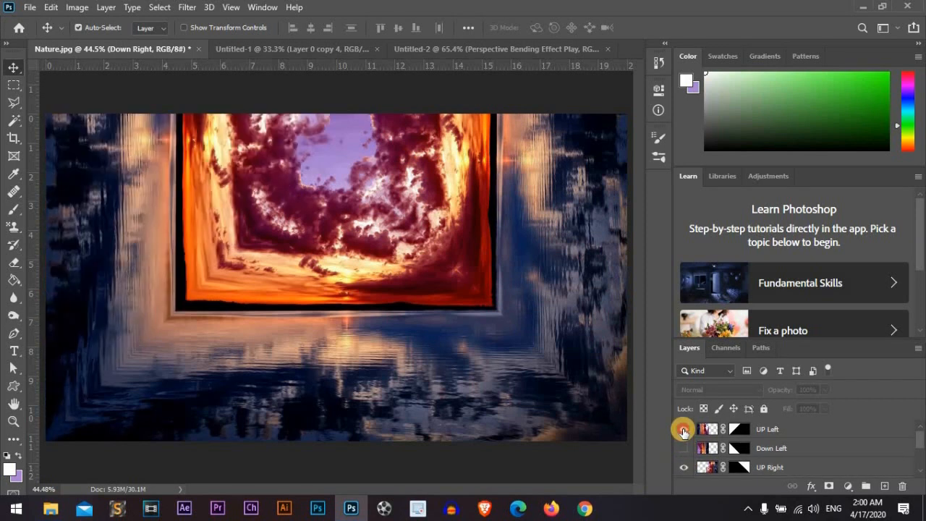
- Hide both UP layers and show the Down Left and Down Right layers to preview the downward bend
{"action": "left_click", "coordinate": [684, 430]}
{"action": "left_click", "coordinate": [684, 449]}
{"action": "left_click", "coordinate": [683, 467]}
{"action": "scroll", "coordinate": [684, 469], "scroll_direction": "down", "scroll_amount": 1}
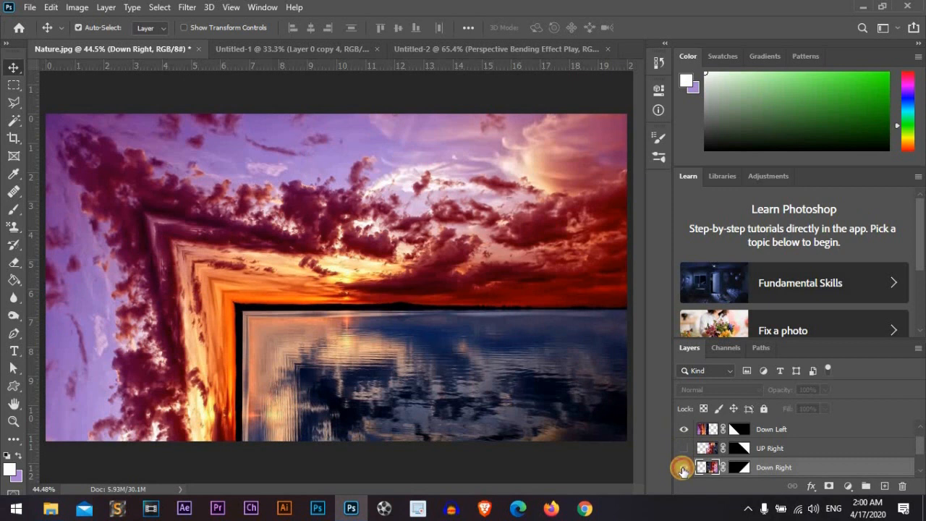
{"action": "left_click", "coordinate": [683, 468]}
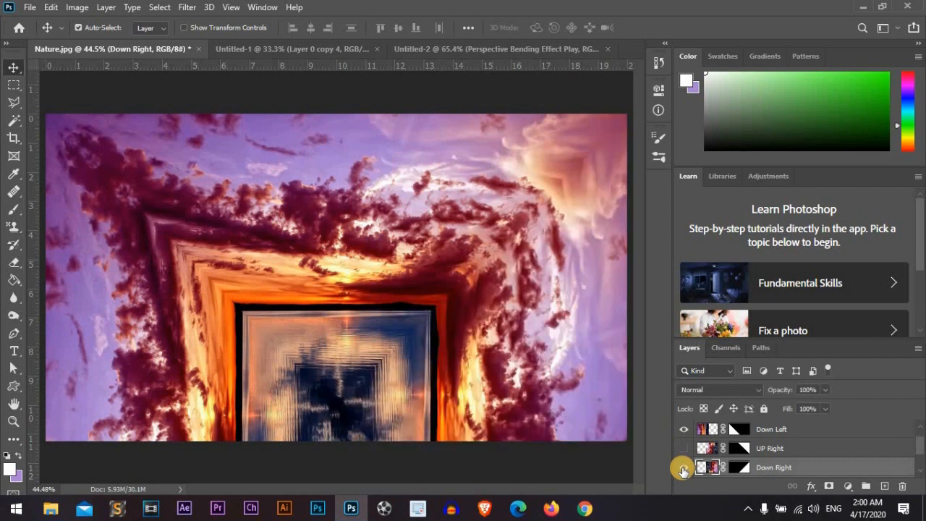
- Review the bending effect variations in the Untitled-1 document and switch to the Untitled-2 document
{"action": "left_click", "coordinate": [266, 49]}
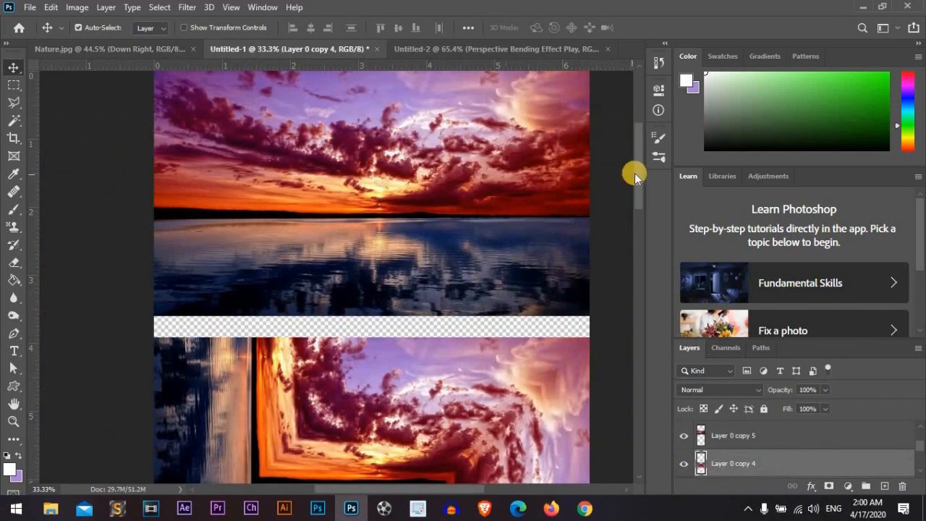
{"action": "left_click_drag", "start_coordinate": [641, 190], "coordinate": [639, 376]}
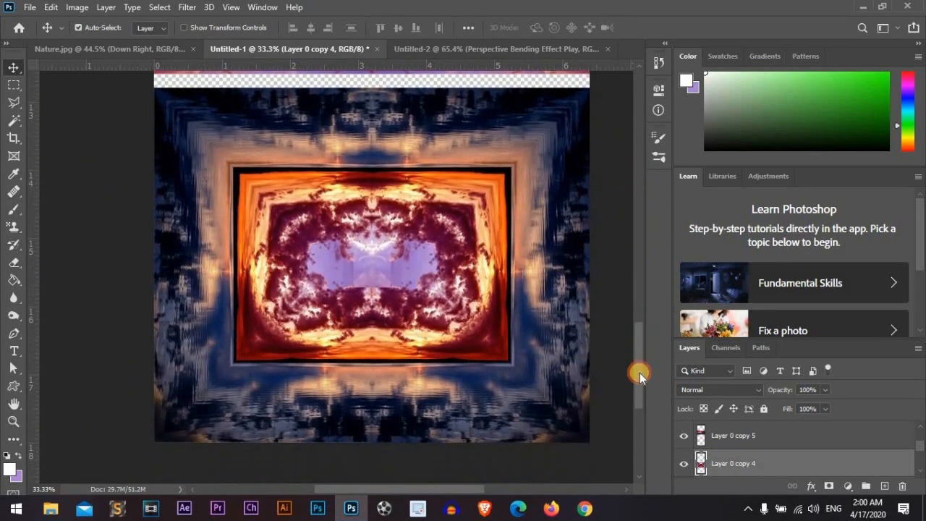
{"action": "left_click", "coordinate": [488, 48]}
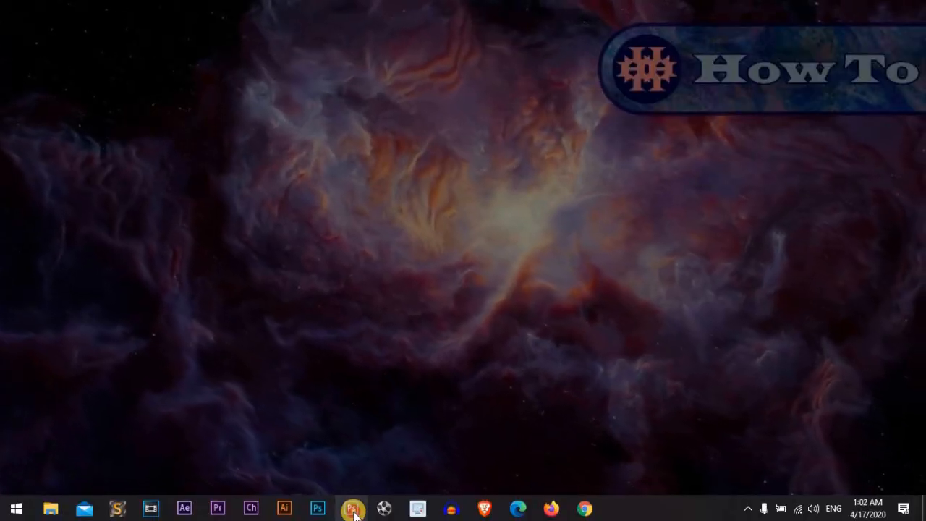
- Launch Photoshop and open Nature.jpg from File Explorer
{"action": "left_click", "coordinate": [352, 508]}
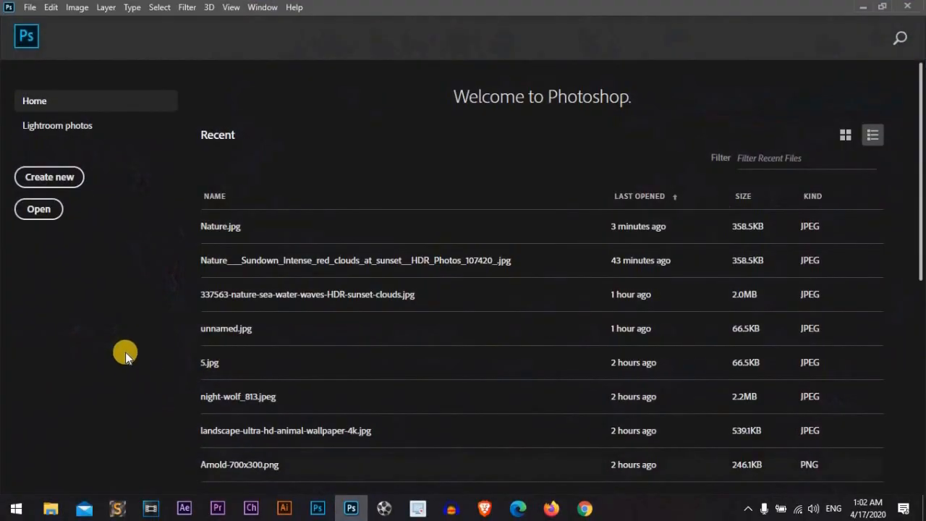
{"action": "left_click", "coordinate": [50, 505]}
{"action": "left_click_drag", "start_coordinate": [136, 104], "coordinate": [351, 504]}
{"action": "left_click_drag", "start_coordinate": [290, 471], "coordinate": [144, 369]}
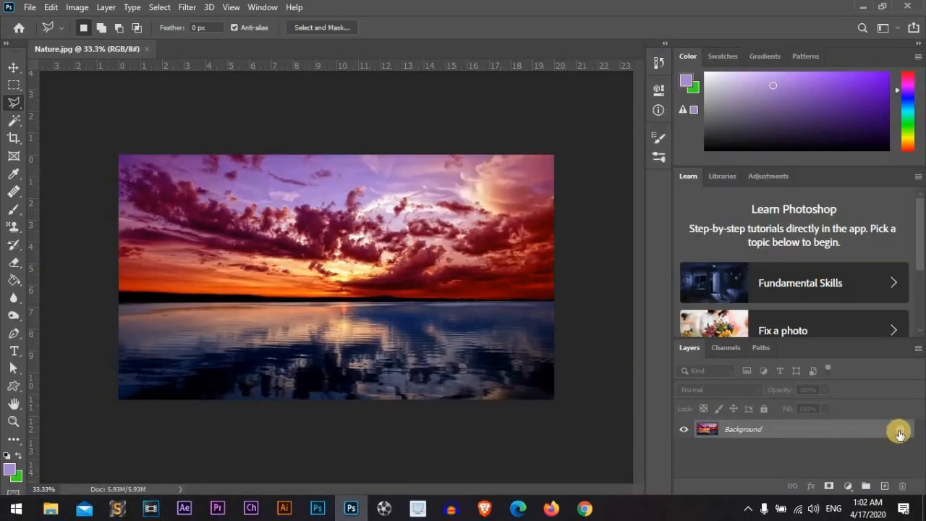
- Unlock the Background layer and duplicate it
{"action": "left_click", "coordinate": [899, 431]}
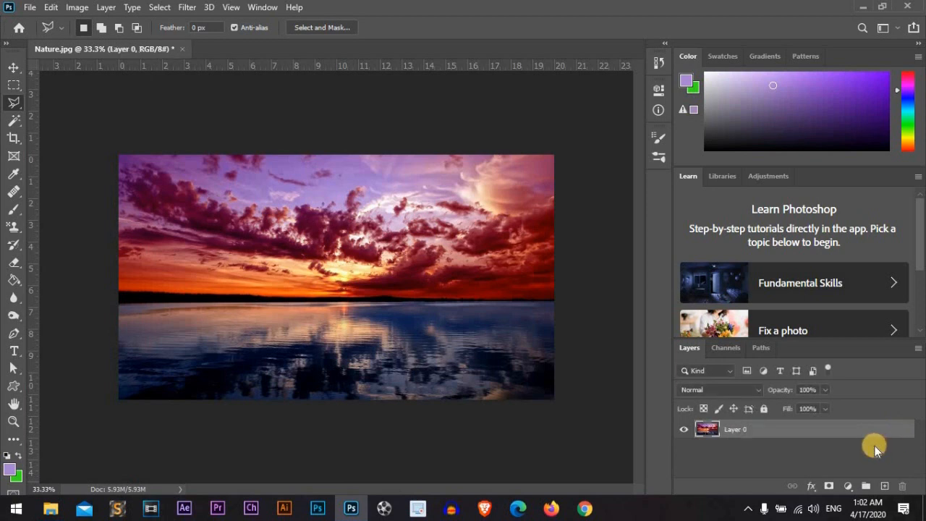
{"action": "key", "text": "ctrl+j"}
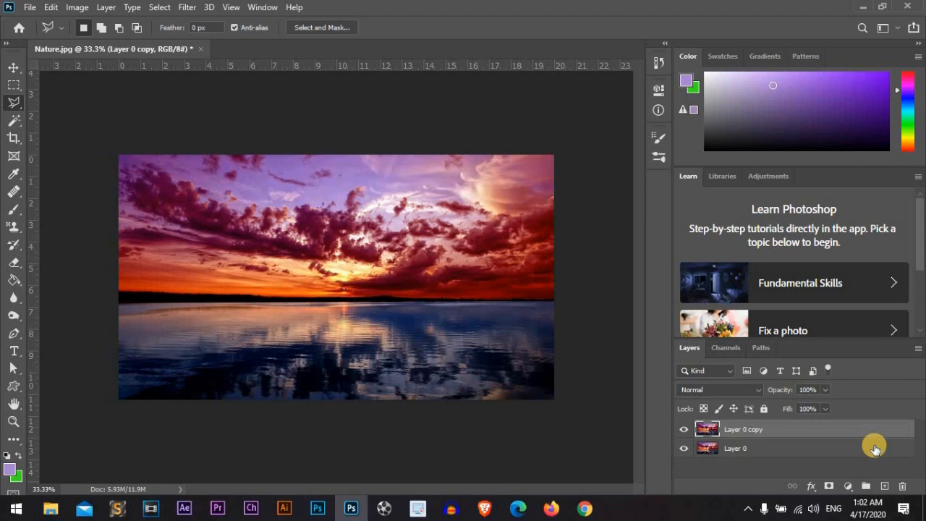
- Flip Layer 0 copy horizontally with Free Transform
{"action": "key", "text": "ctrl+t"}
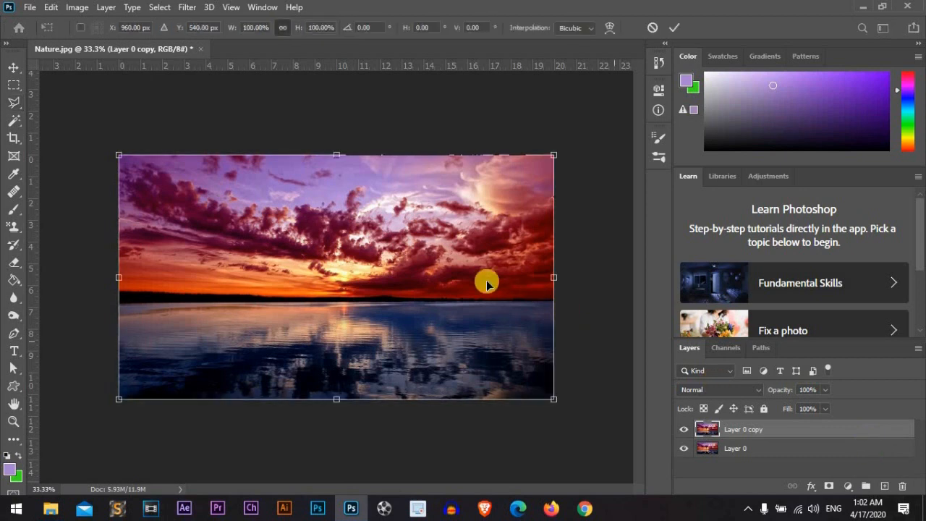
{"action": "right_click", "coordinate": [406, 279]}
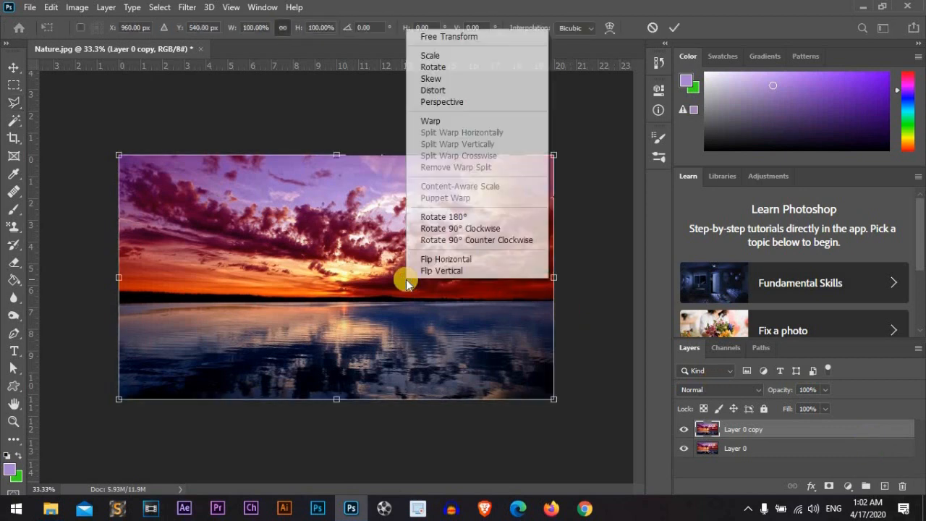
{"action": "left_click", "coordinate": [486, 260]}
- Rotate Layer 0 copy 90° clockwise and align it with the bottom-left corner of the canvas
{"action": "right_click", "coordinate": [345, 247]}
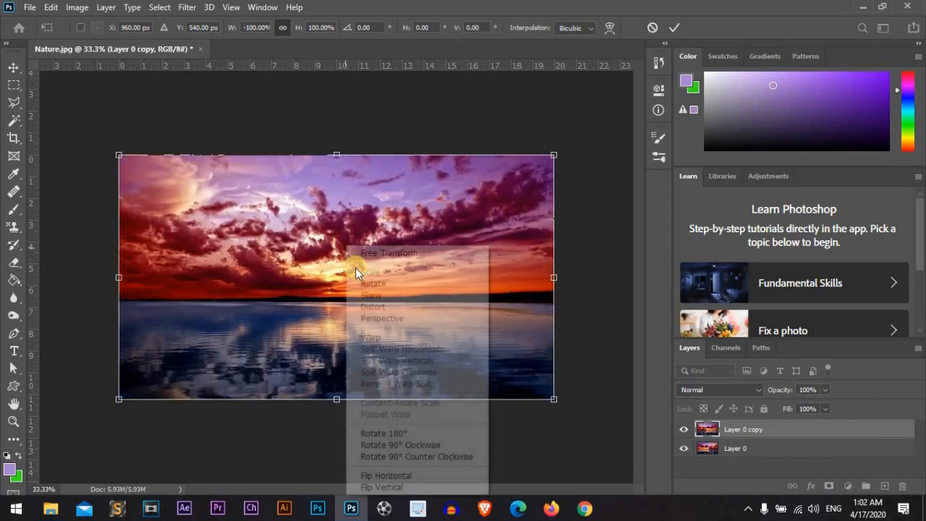
{"action": "left_click", "coordinate": [461, 443]}
{"action": "left_click_drag", "start_coordinate": [355, 436], "coordinate": [264, 346]}
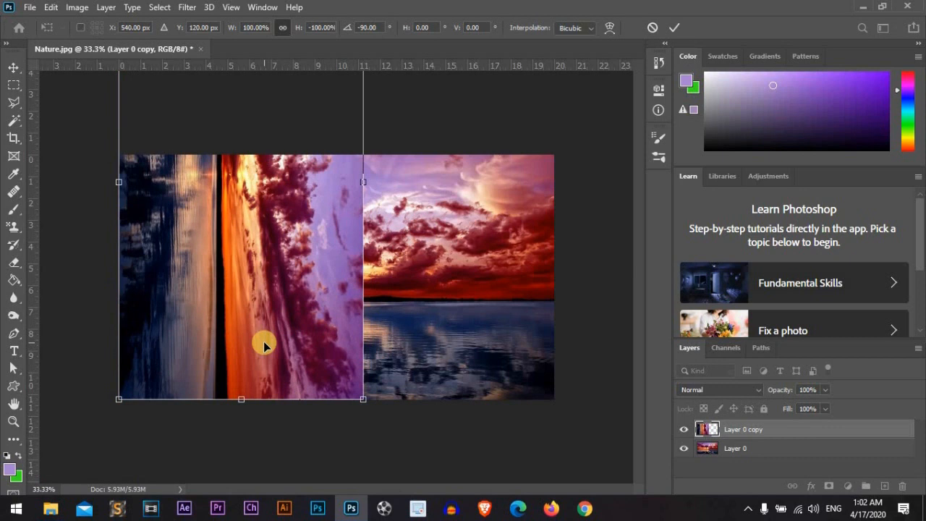
{"action": "key", "text": "Return"}
- Mask Layer 0 copy to its upper-left triangle, using a Polygonal Lasso selection along the visible part's diagonal
{"action": "key", "text": "l"}
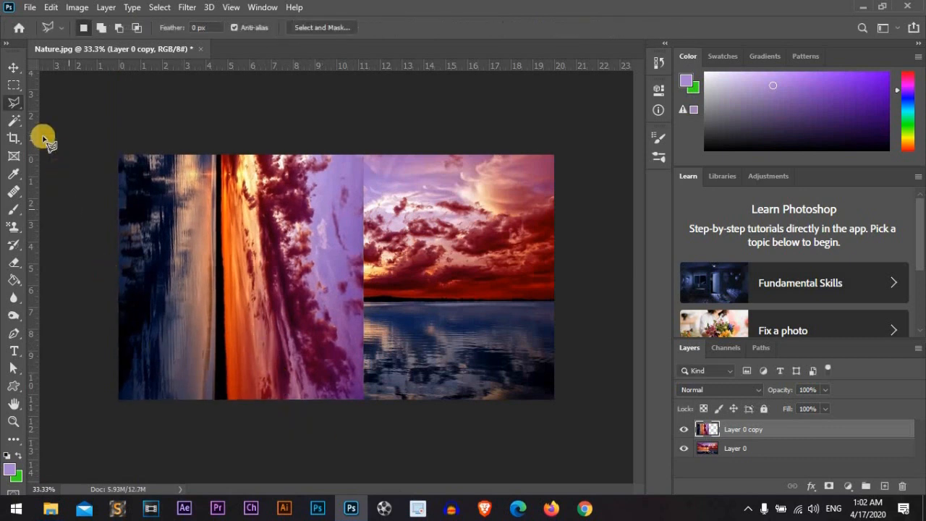
{"action": "right_click", "coordinate": [14, 102]}
{"action": "left_click", "coordinate": [124, 116]}
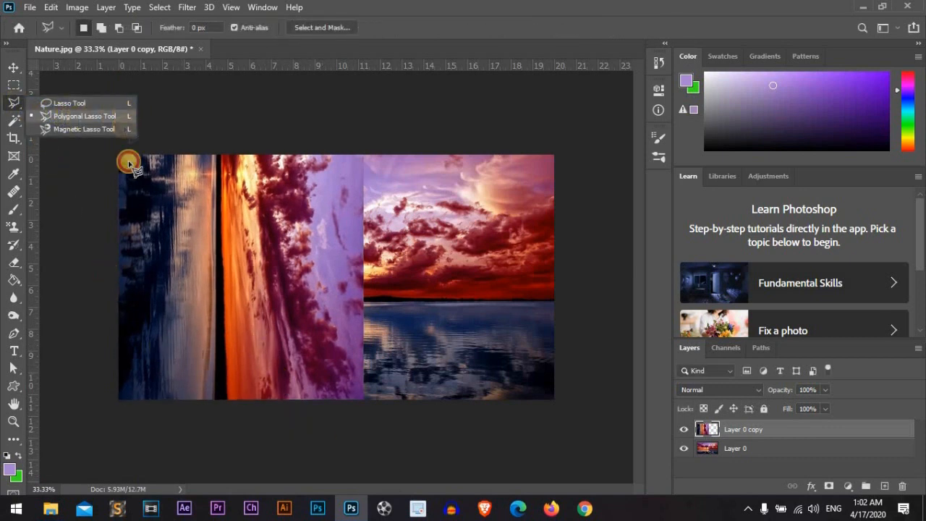
{"action": "left_click", "coordinate": [111, 407]}
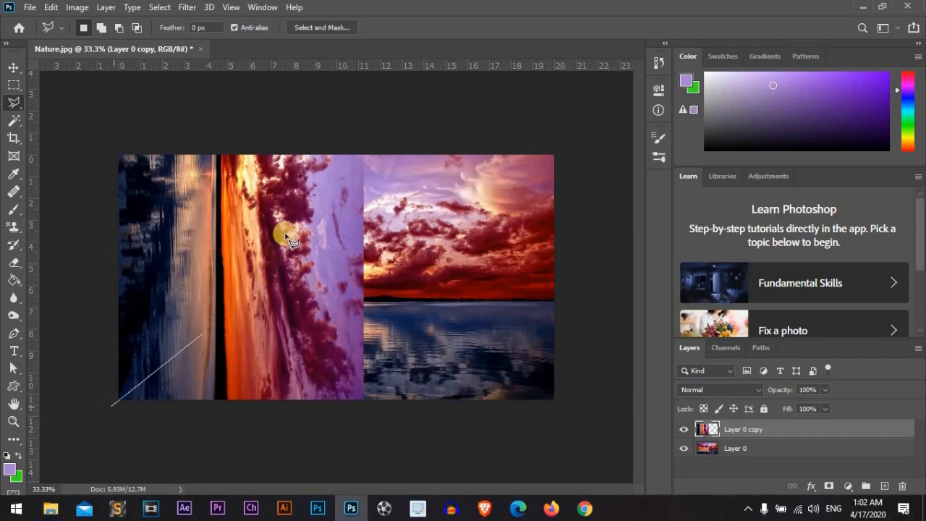
{"action": "left_click", "coordinate": [393, 127]}
{"action": "left_click", "coordinate": [83, 124]}
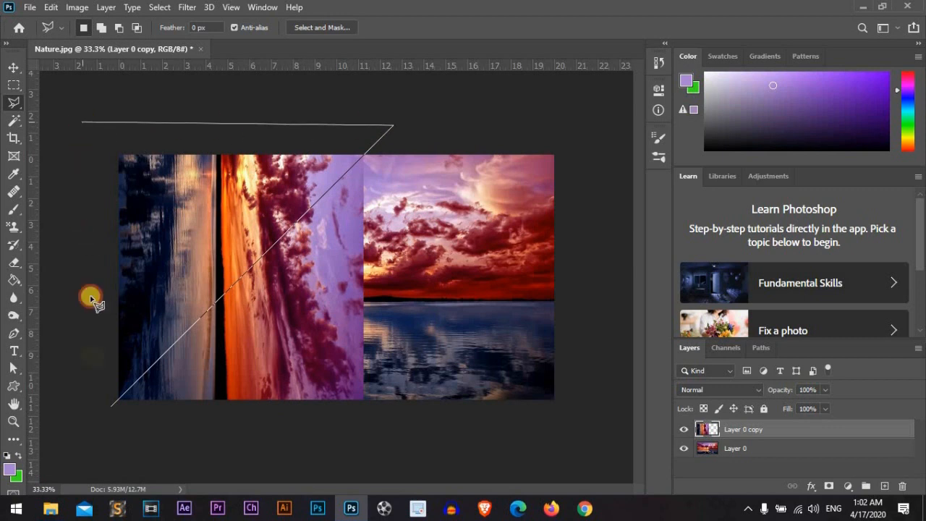
{"action": "double_click", "coordinate": [83, 429]}
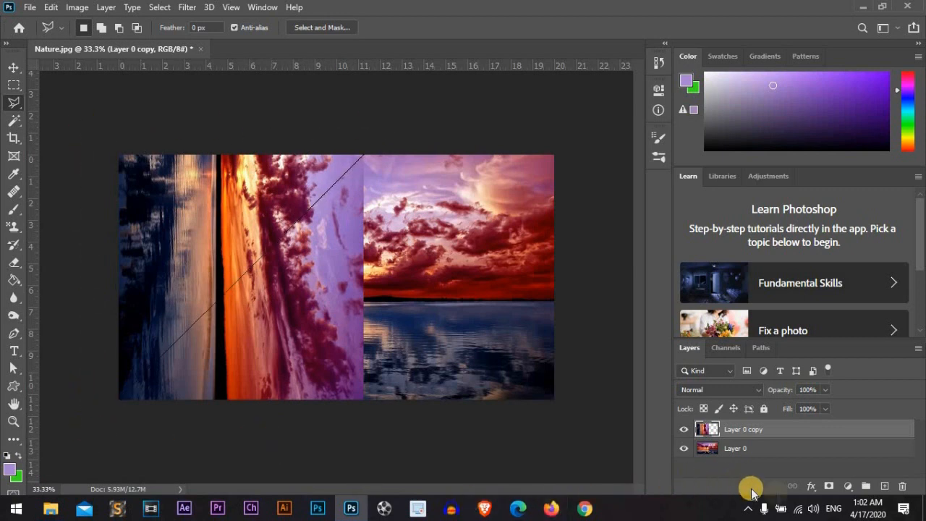
{"action": "left_click", "coordinate": [828, 486]}
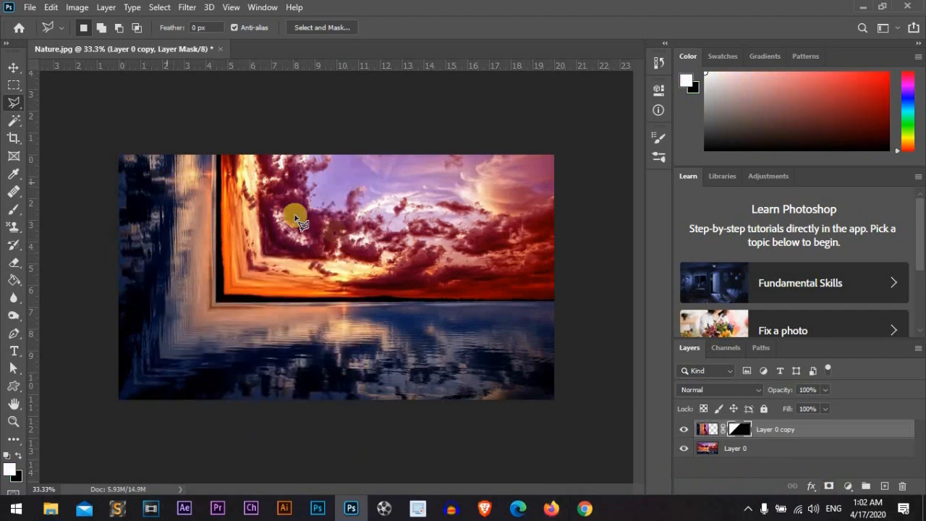
- Hide Layer 0 copy and duplicate Layer 0 again
{"action": "left_click", "coordinate": [683, 430]}
{"action": "left_click", "coordinate": [753, 449]}
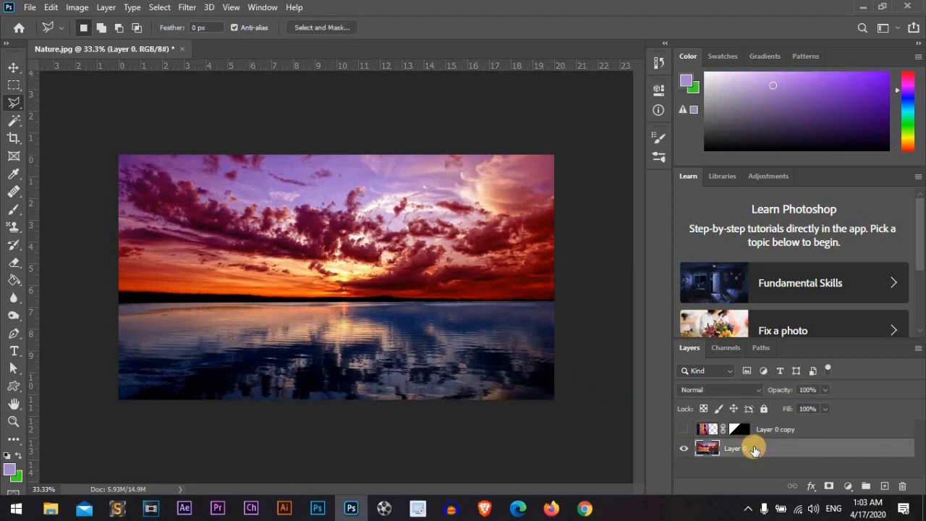
{"action": "key", "text": "ctrl+j"}
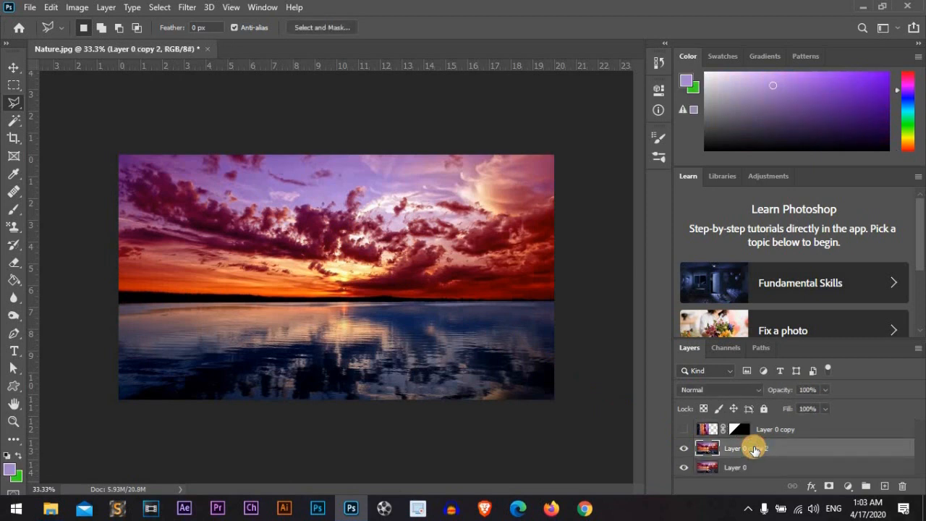
- Flip Layer 0 copy 2 horizontally with Free Transform
{"action": "key", "text": "ctrl+t"}
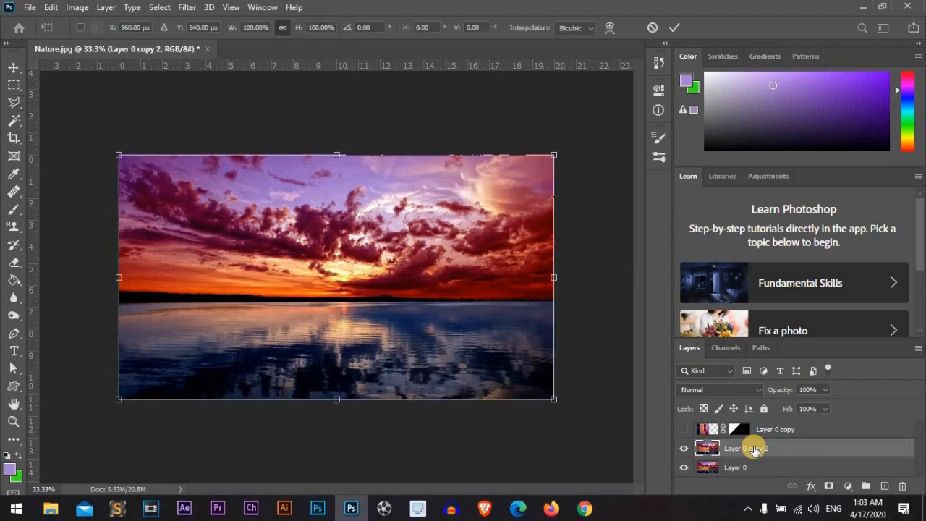
{"action": "right_click", "coordinate": [287, 263]}
{"action": "left_click", "coordinate": [334, 245]}
- Rotate Layer 0 copy 2 by 90° counterclockwise and align it with the top-left corner of the canvas
{"action": "right_click", "coordinate": [381, 241]}
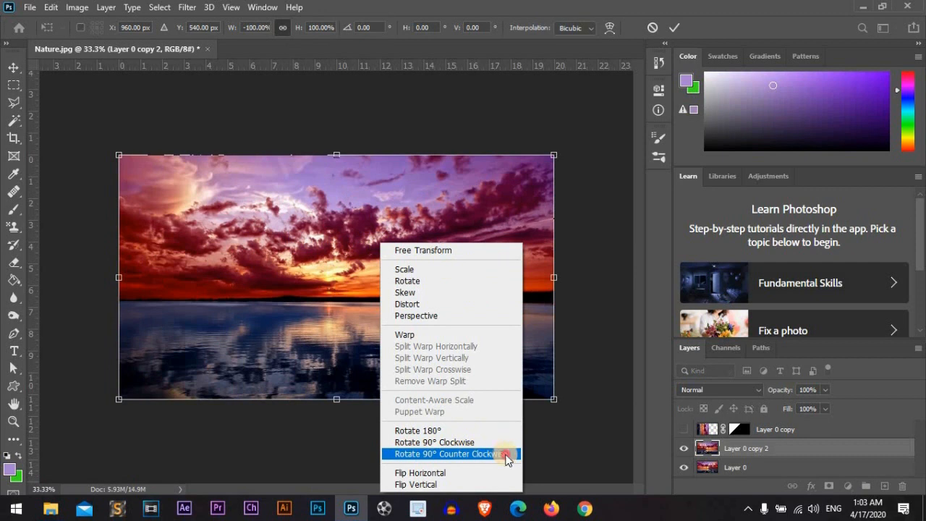
{"action": "left_click", "coordinate": [506, 454]}
{"action": "left_click_drag", "start_coordinate": [362, 200], "coordinate": [259, 293]}
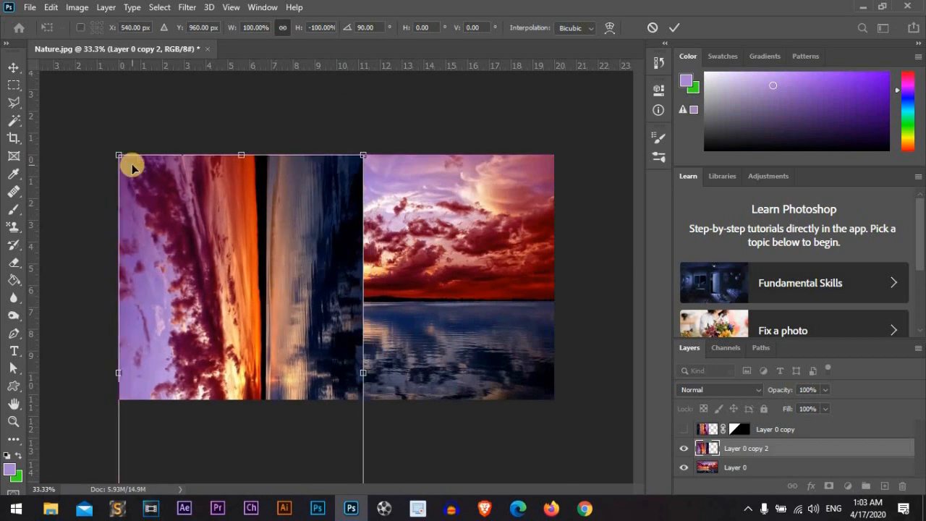
{"action": "key", "text": "Return"}
- Mask Layer 0 copy 2 to its lower-left triangle with a Polygonal Lasso selection along the diagonal, hiding Layer 0 only while selecting and masking
{"action": "key", "text": "l"}
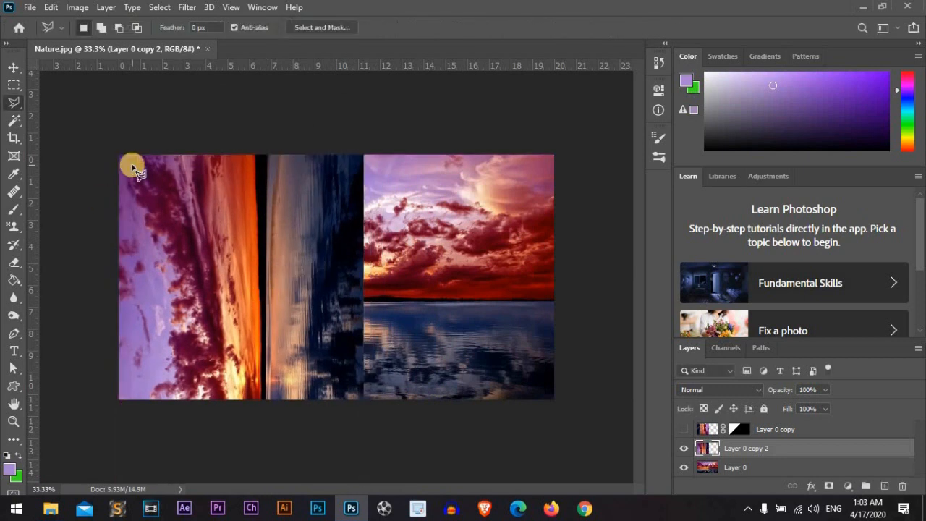
{"action": "left_click", "coordinate": [684, 468]}
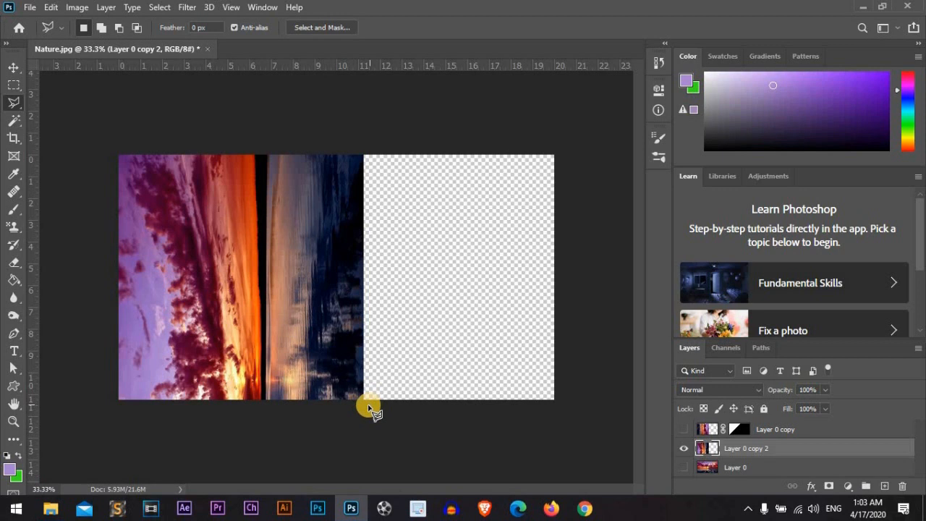
{"action": "left_click", "coordinate": [367, 403]}
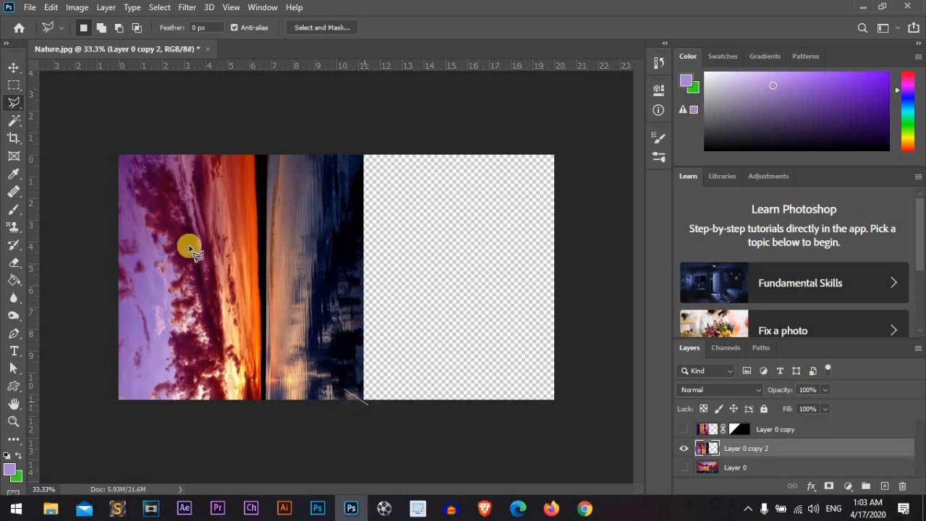
{"action": "left_click", "coordinate": [82, 120]}
{"action": "left_click", "coordinate": [73, 457]}
{"action": "left_click", "coordinate": [352, 457]}
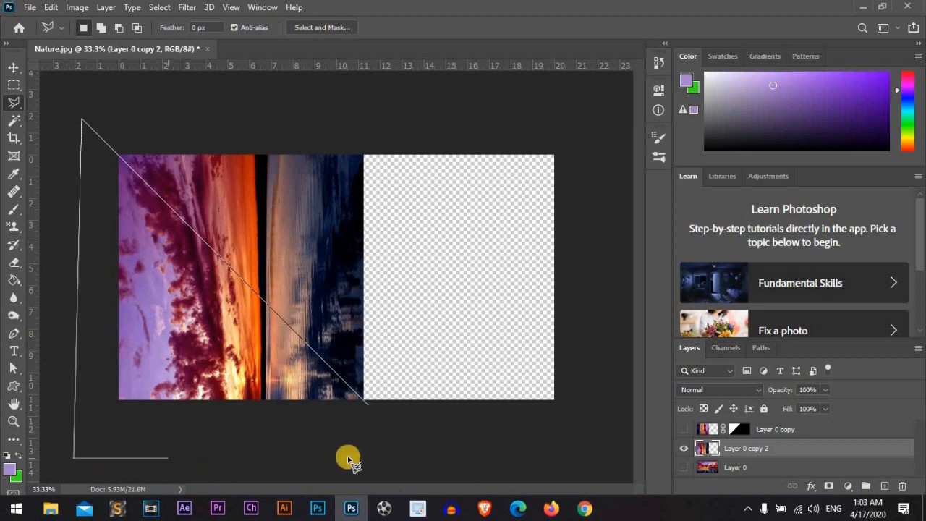
{"action": "left_click", "coordinate": [352, 457]}
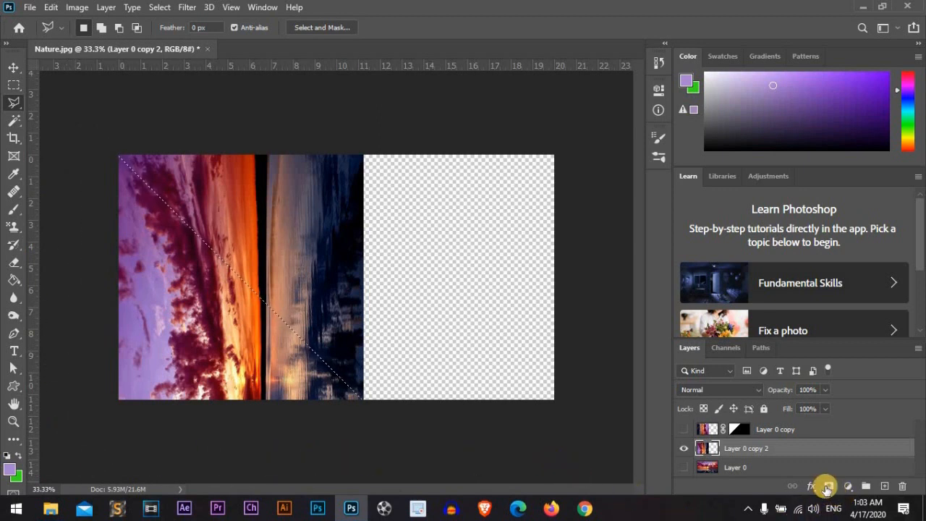
{"action": "left_click", "coordinate": [829, 489]}
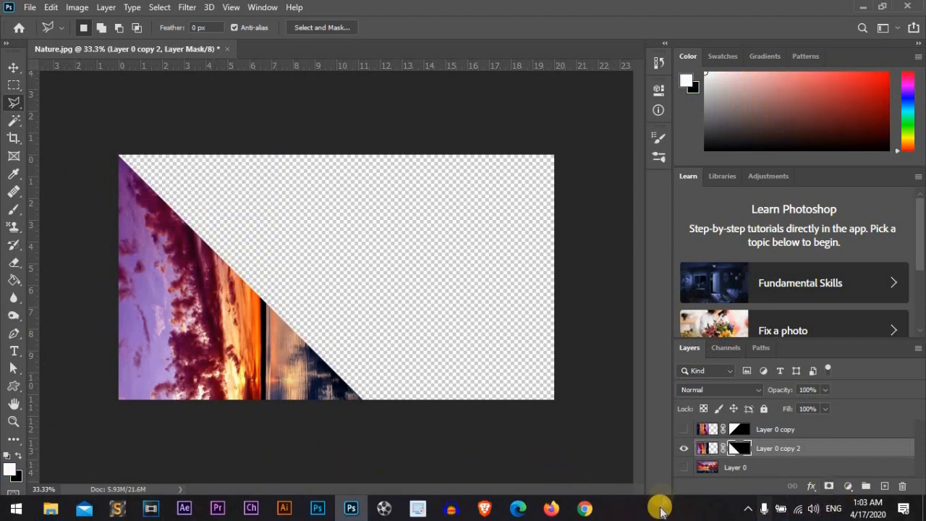
{"action": "left_click", "coordinate": [684, 467]}
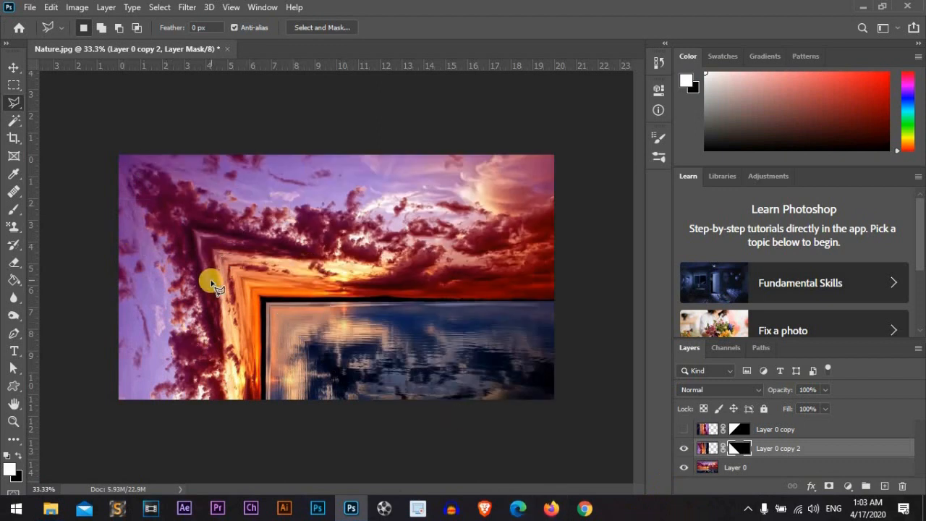
- Hide Layer 0 copy 2 and duplicate Layer 0 for a third bend direction
{"action": "left_click", "coordinate": [683, 448]}
{"action": "left_click", "coordinate": [755, 468]}
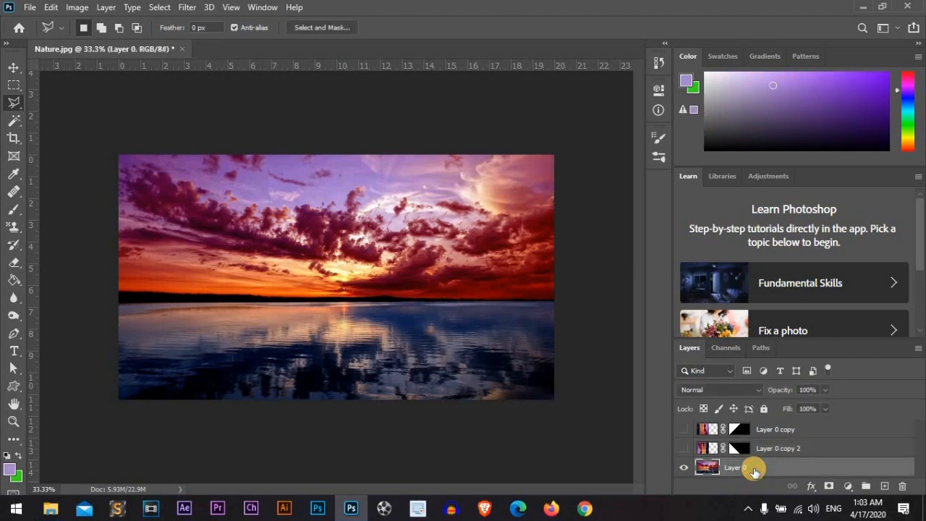
{"action": "key", "text": "ctrl+j"}
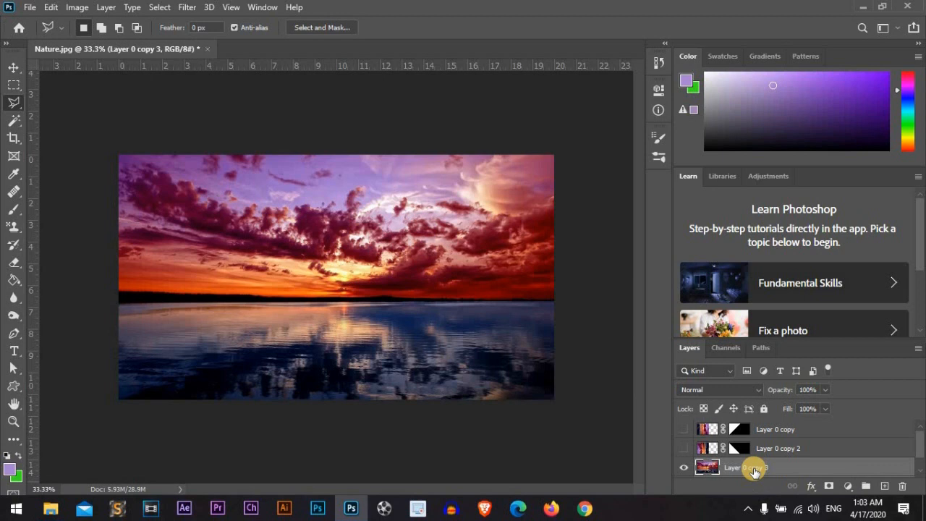
- Flip Layer 0 copy 3 horizontally with Free Transform
{"action": "key", "text": "ctrl+t"}
{"action": "right_click", "coordinate": [313, 226]}
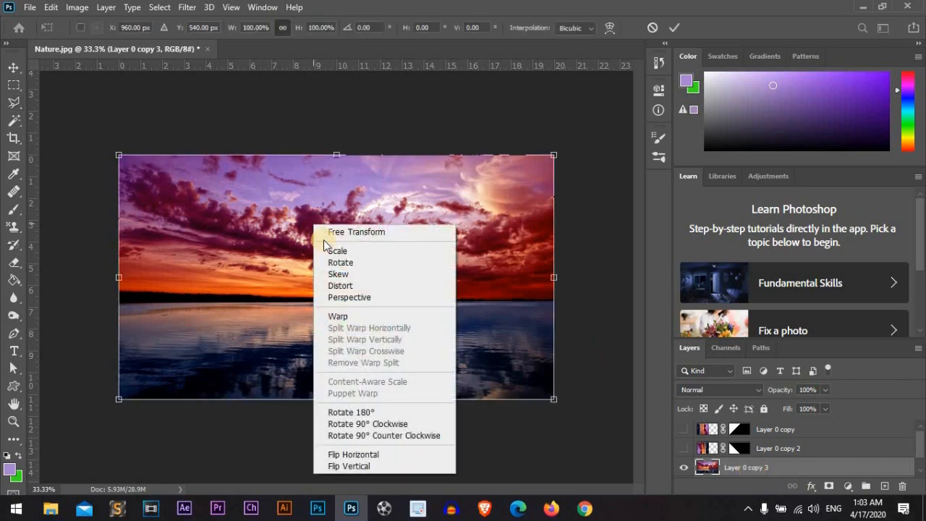
{"action": "left_click", "coordinate": [369, 454]}
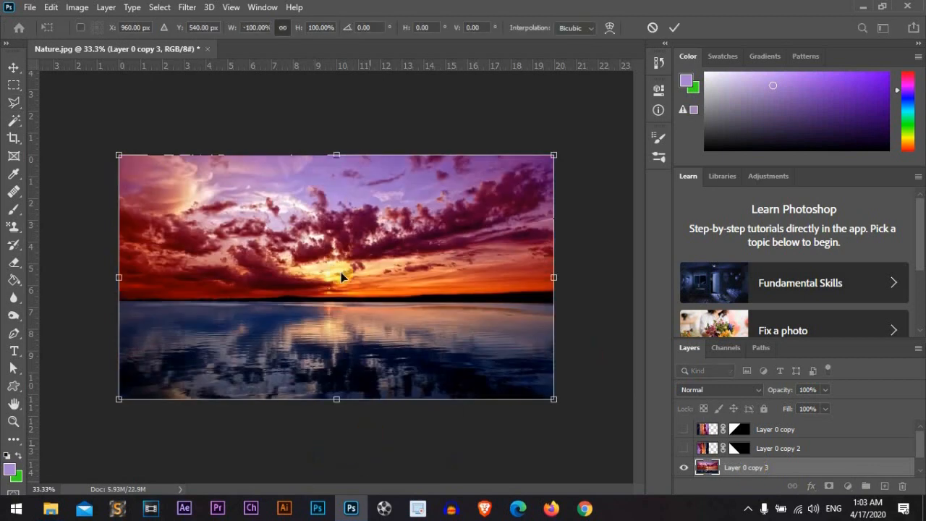
- Rotate Layer 0 copy 3 by 90° counterclockwise and align it with the bottom-right corner of the canvas
{"action": "right_click", "coordinate": [337, 244]}
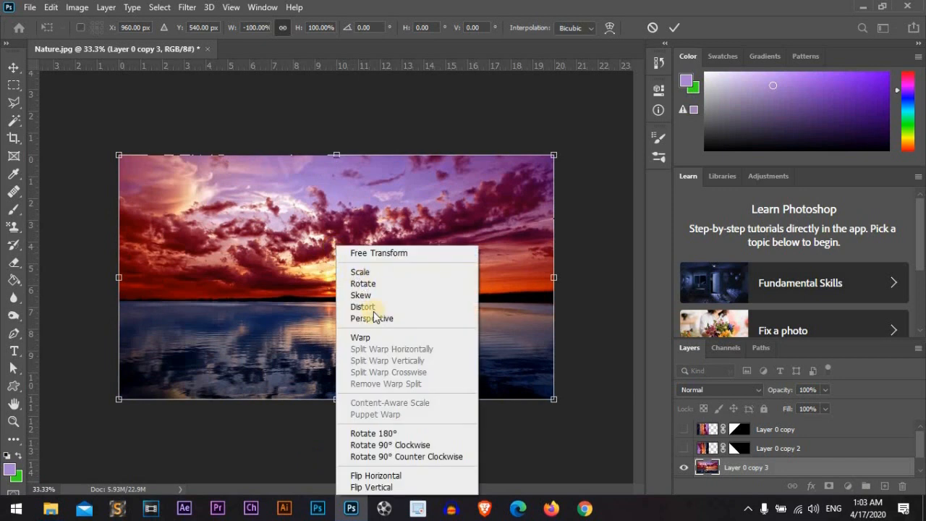
{"action": "left_click", "coordinate": [447, 457]}
{"action": "left_click_drag", "start_coordinate": [368, 439], "coordinate": [464, 344]}
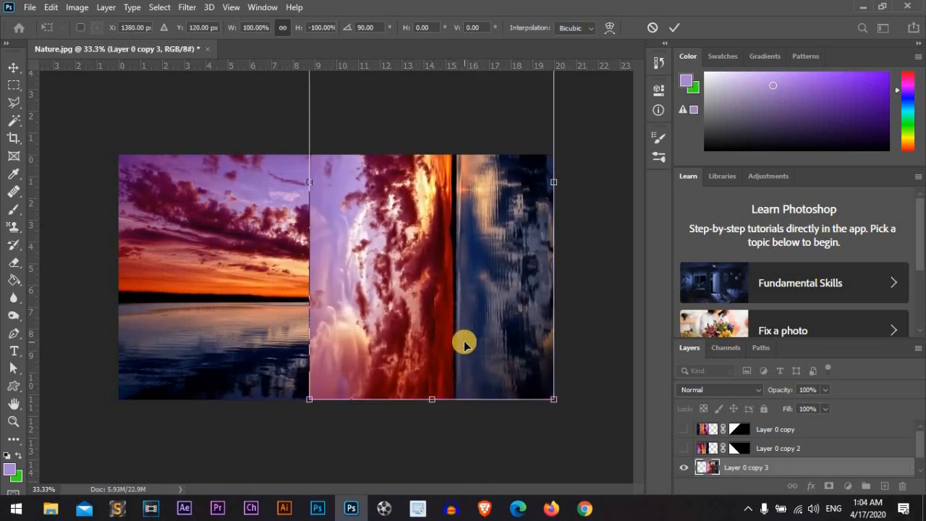
{"action": "key", "text": "Return"}
- Mask Layer 0 copy 3 to its upper-right triangle, using a Polygonal Lasso selection along the visible part's diagonal
{"action": "key", "text": "l"}
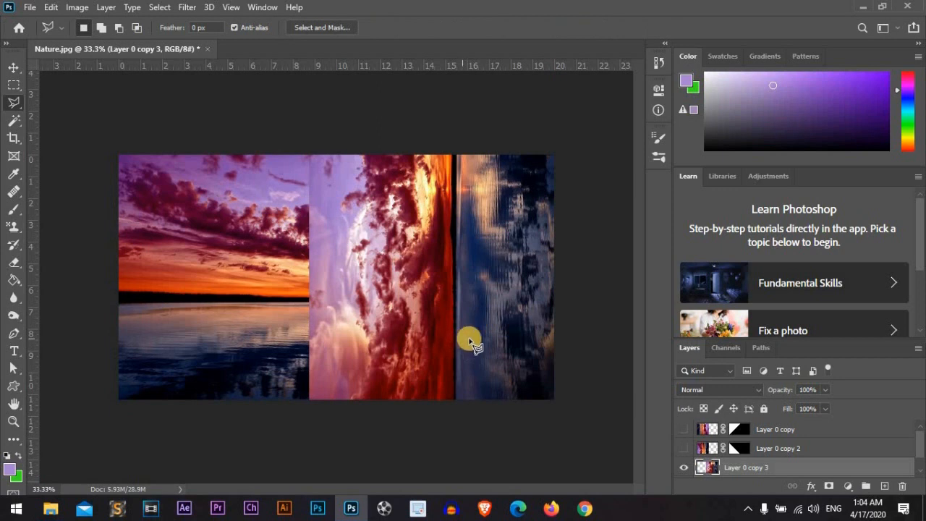
{"action": "left_click", "coordinate": [560, 402]}
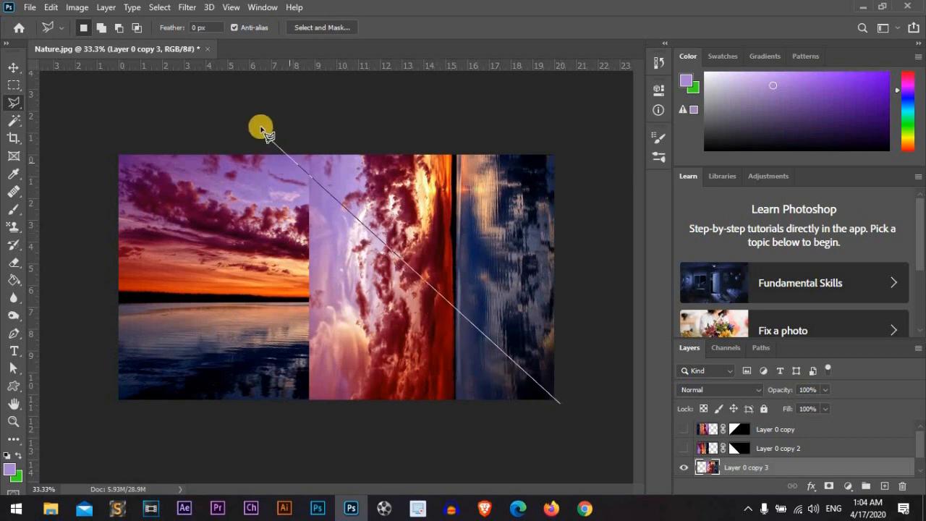
{"action": "left_click", "coordinate": [254, 100]}
{"action": "left_click", "coordinate": [591, 105]}
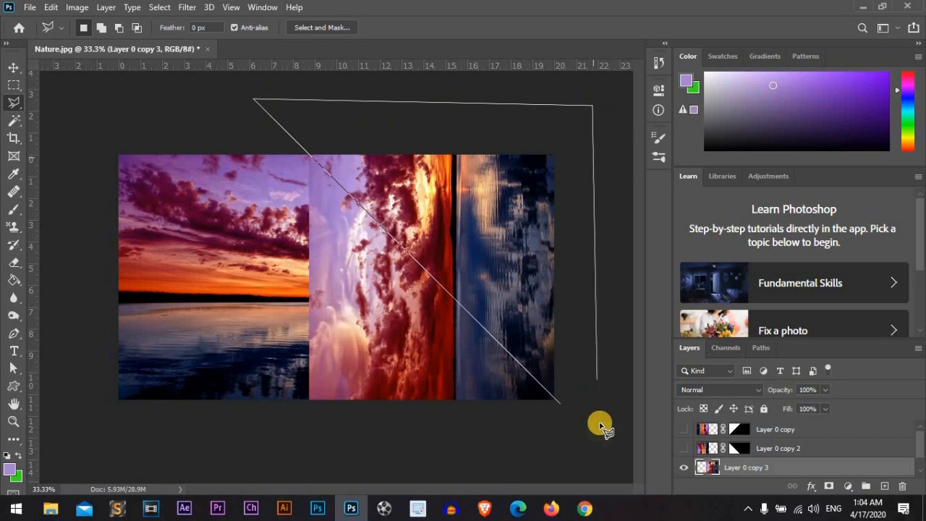
{"action": "double_click", "coordinate": [599, 430]}
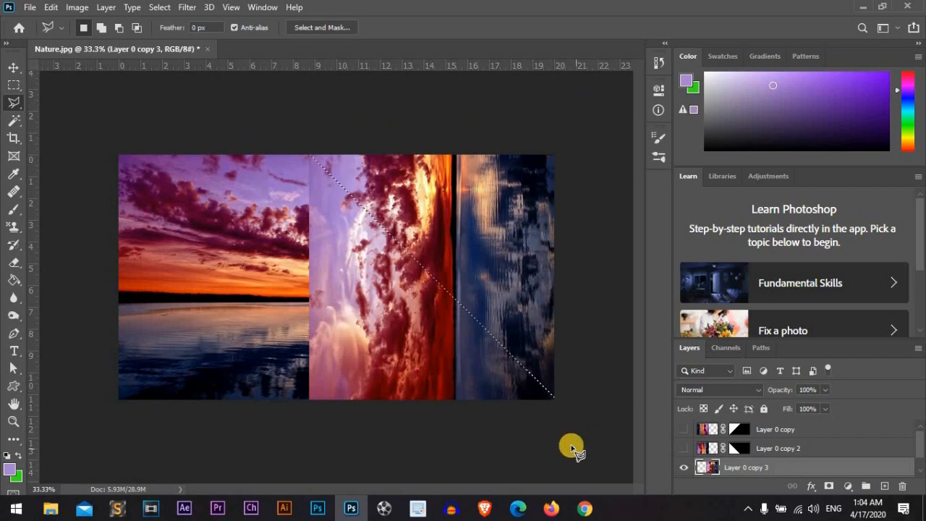
{"action": "left_click", "coordinate": [828, 485]}
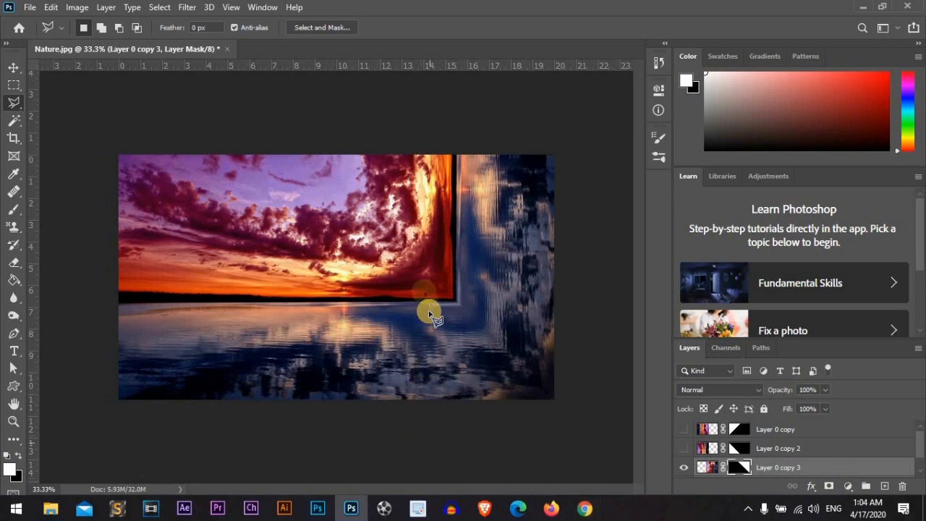
- Hide Layer 0 copy 3 and duplicate Layer 0 for a fourth bend direction
{"action": "scroll", "coordinate": [707, 470], "scroll_direction": "down", "scroll_amount": 1}
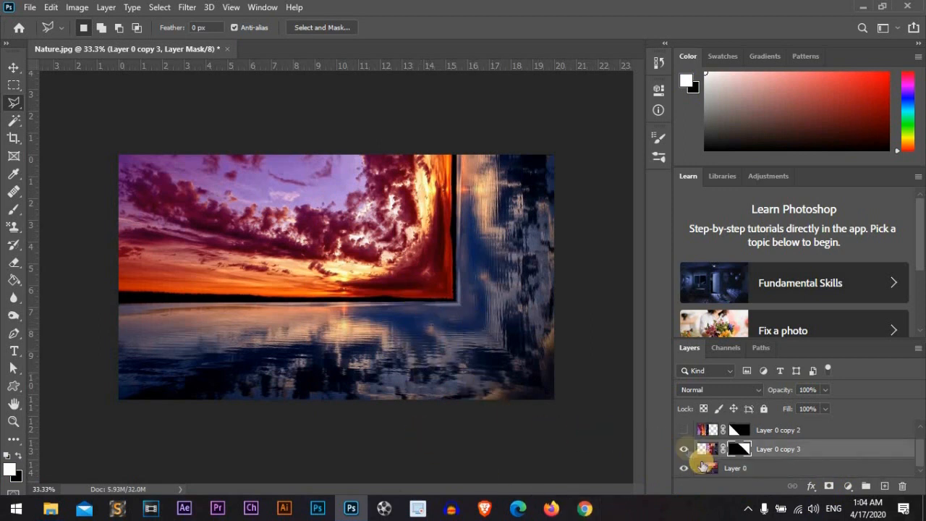
{"action": "left_click", "coordinate": [684, 448]}
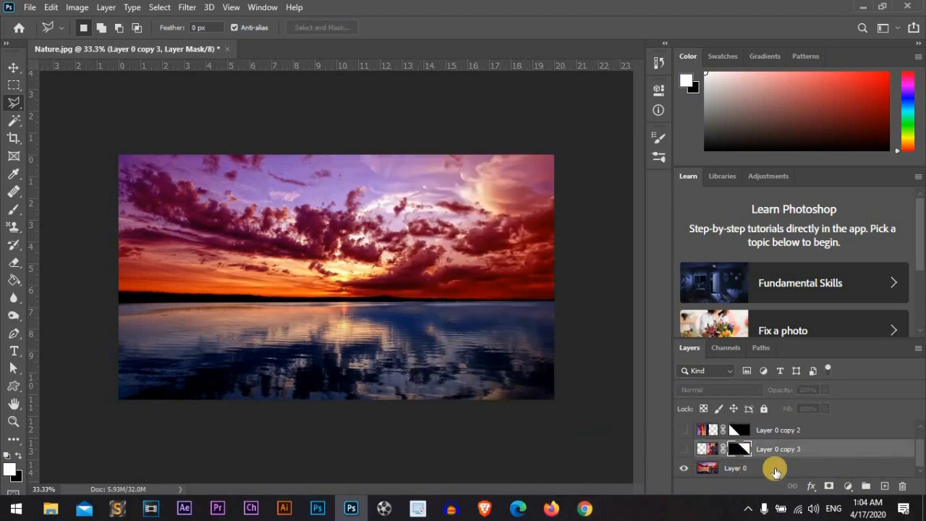
{"action": "left_click", "coordinate": [775, 471]}
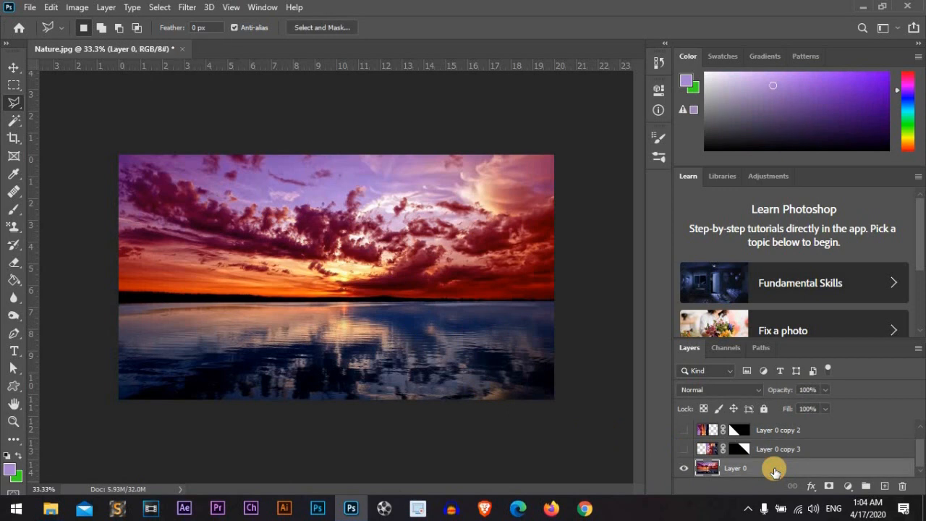
{"action": "key", "text": "ctrl+j"}
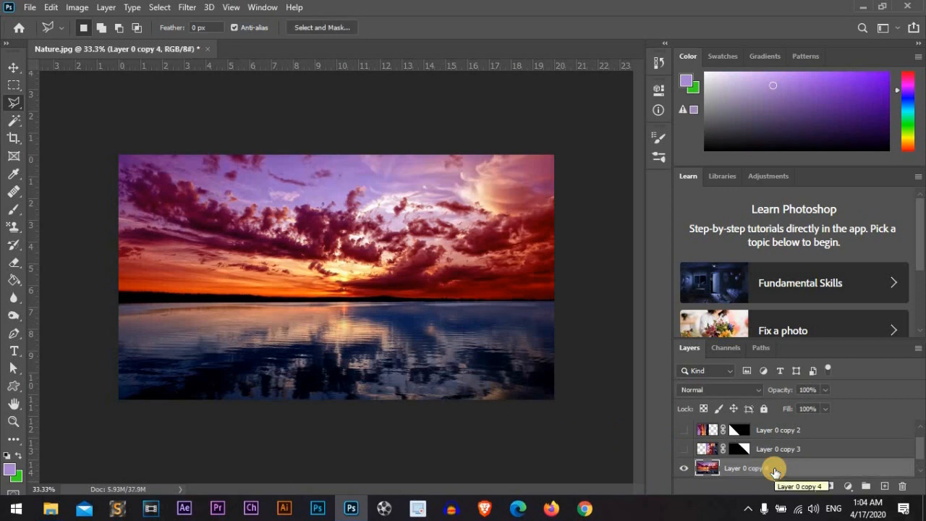
- Flip Layer 0 copy 4 horizontally with Free Transform
{"action": "key", "text": "ctrl+t"}
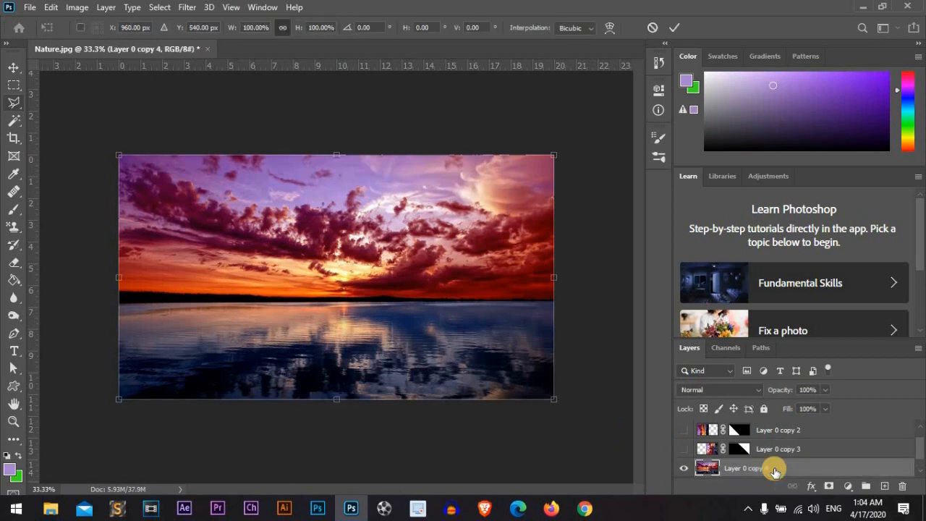
{"action": "right_click", "coordinate": [402, 290]}
{"action": "left_click", "coordinate": [444, 264]}
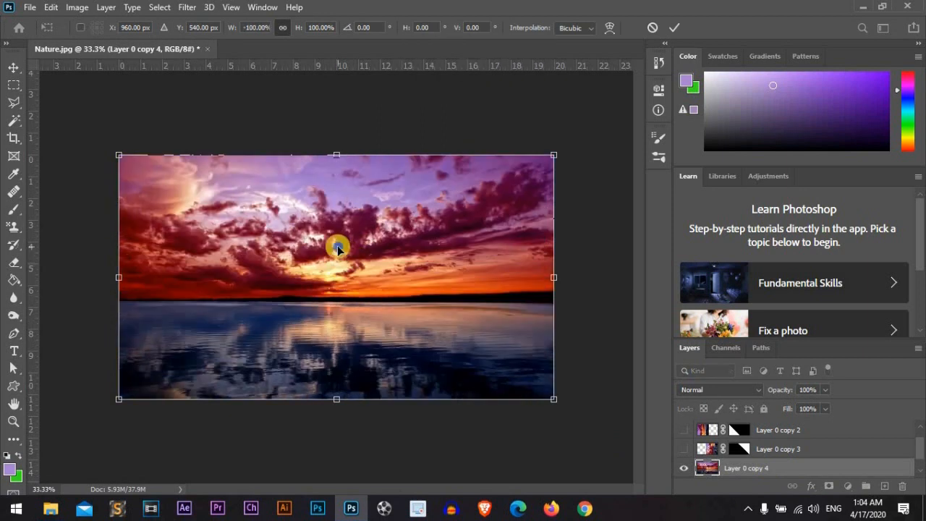
- Rotate Layer 0 copy 4 by 90° clockwise and align it with the top-right corner of the canvas
{"action": "right_click", "coordinate": [337, 248]}
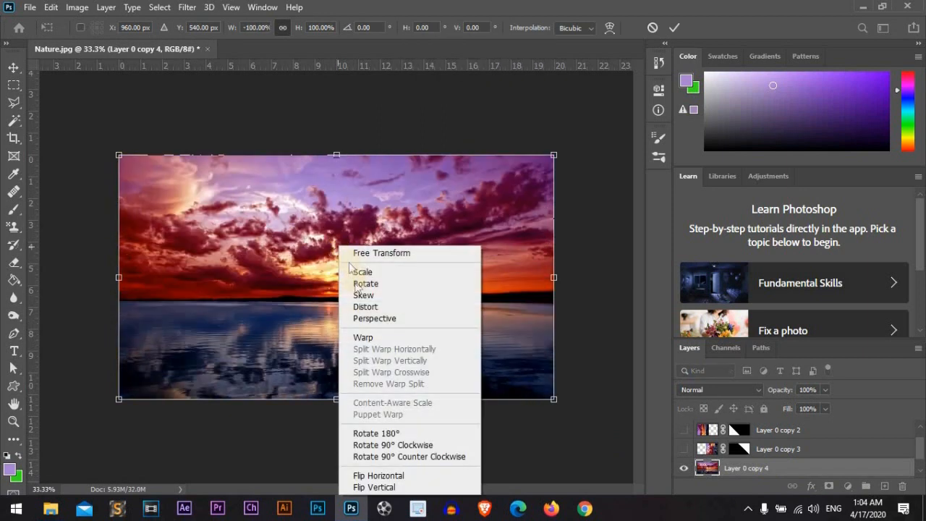
{"action": "left_click", "coordinate": [399, 446]}
{"action": "left_click_drag", "start_coordinate": [373, 288], "coordinate": [408, 302]}
{"action": "key", "text": "Return"}
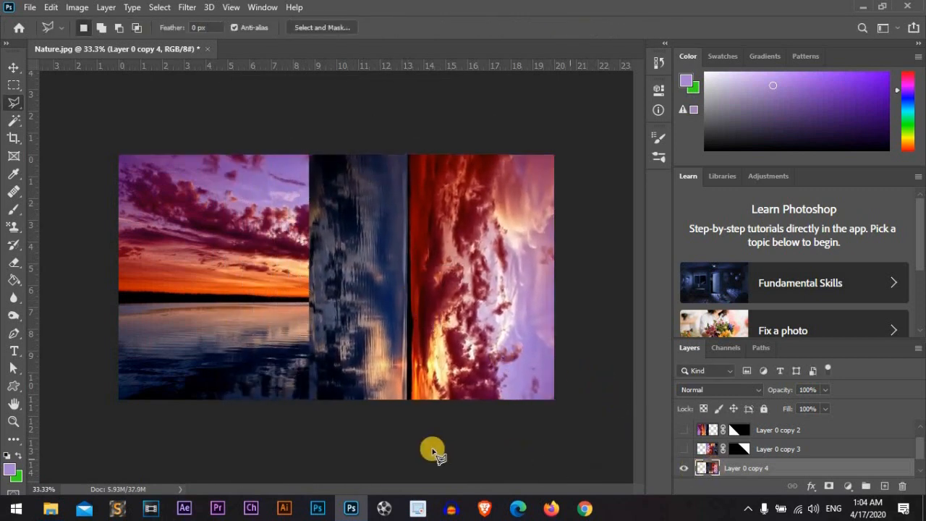
- Mask Layer 0 copy 4 to its lower-right triangle with a Polygonal Lasso selection along the diagonal, hiding Layer 0 only while selecting and masking
{"action": "scroll", "coordinate": [727, 467], "scroll_direction": "down", "scroll_amount": 1}
{"action": "left_click", "coordinate": [683, 468]}
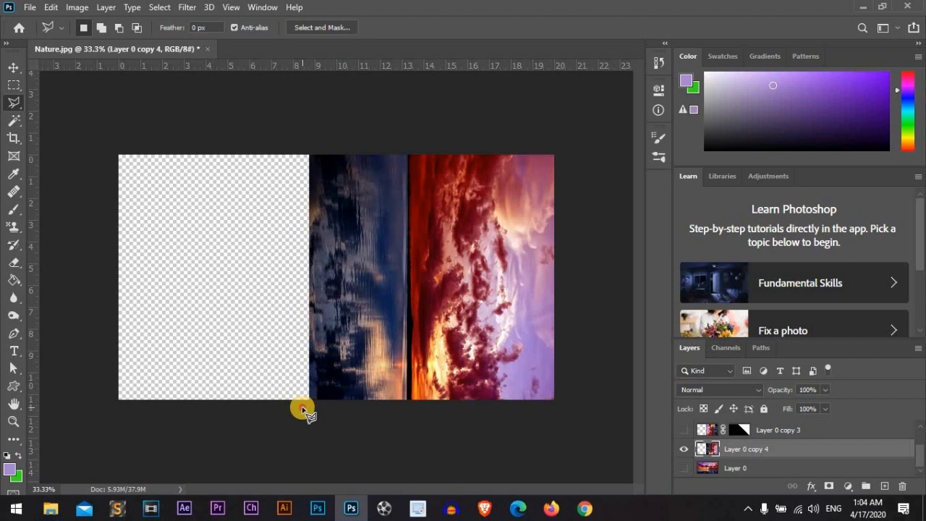
{"action": "left_click", "coordinate": [303, 408]}
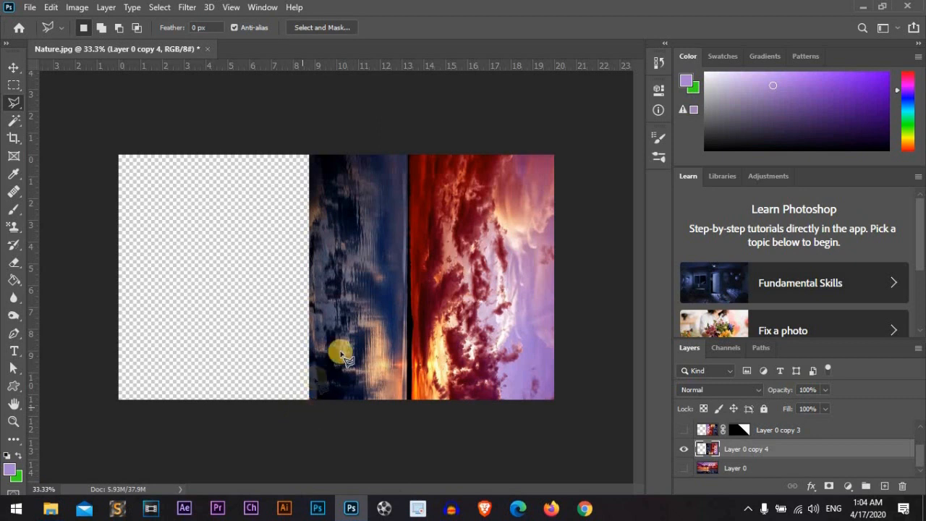
{"action": "left_click", "coordinate": [575, 137]}
{"action": "left_click", "coordinate": [588, 469]}
{"action": "double_click", "coordinate": [296, 462]}
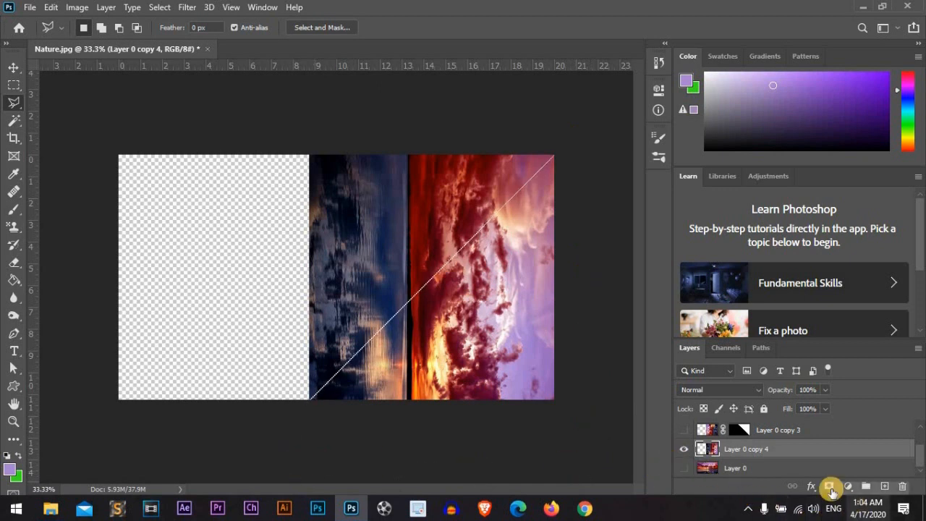
{"action": "left_click", "coordinate": [830, 487]}
{"action": "left_click", "coordinate": [684, 469]}
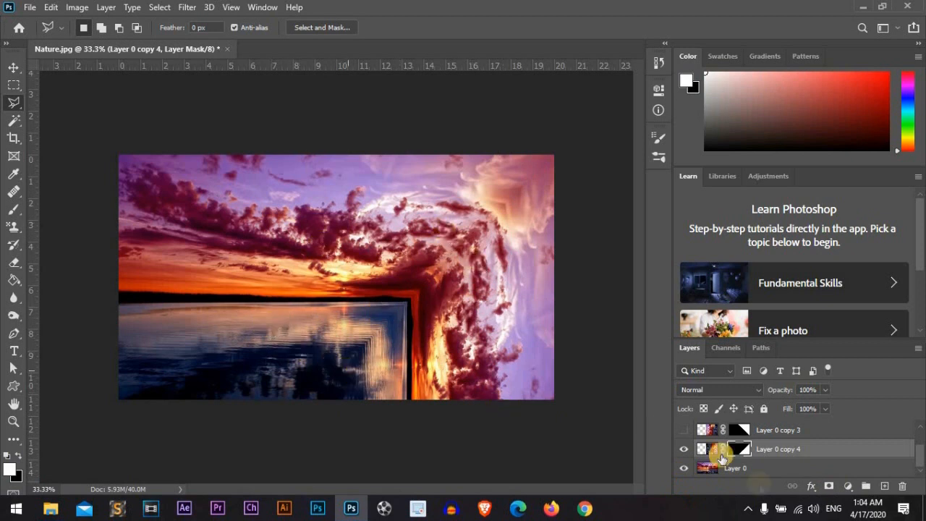
- Preview combined bends by showing Layer 0 copy with Layer 0 copy 4, and swap it for Layer 0 copy 2
{"action": "scroll", "coordinate": [715, 466], "scroll_direction": "up", "scroll_amount": 2}
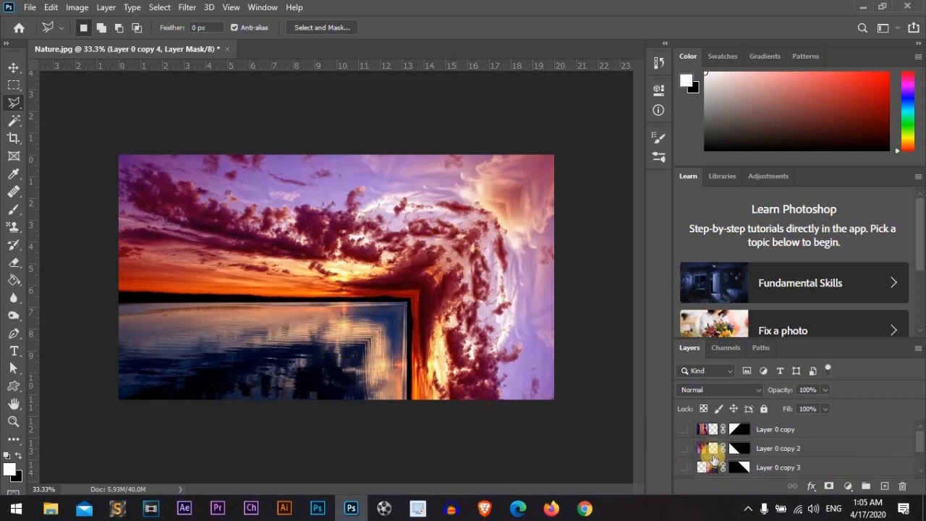
{"action": "left_click", "coordinate": [684, 429]}
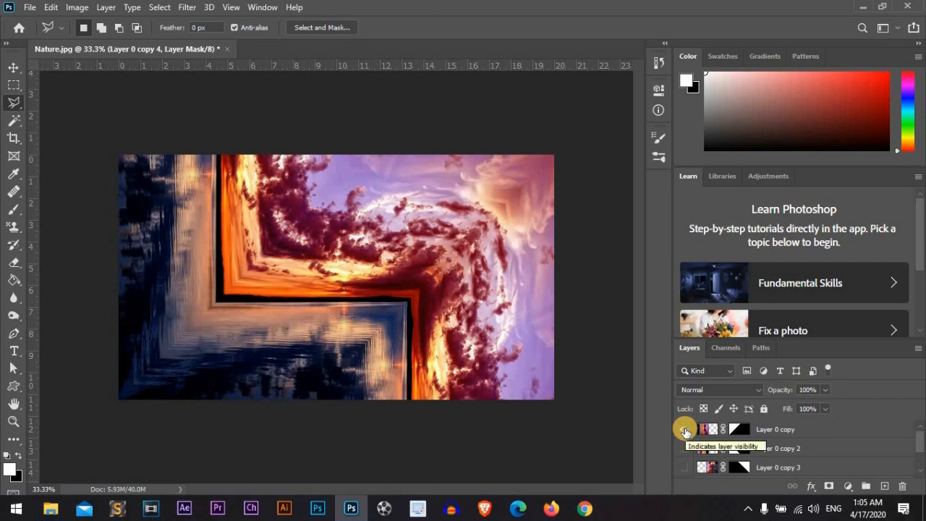
{"action": "left_click", "coordinate": [684, 430]}
{"action": "left_click", "coordinate": [683, 447]}
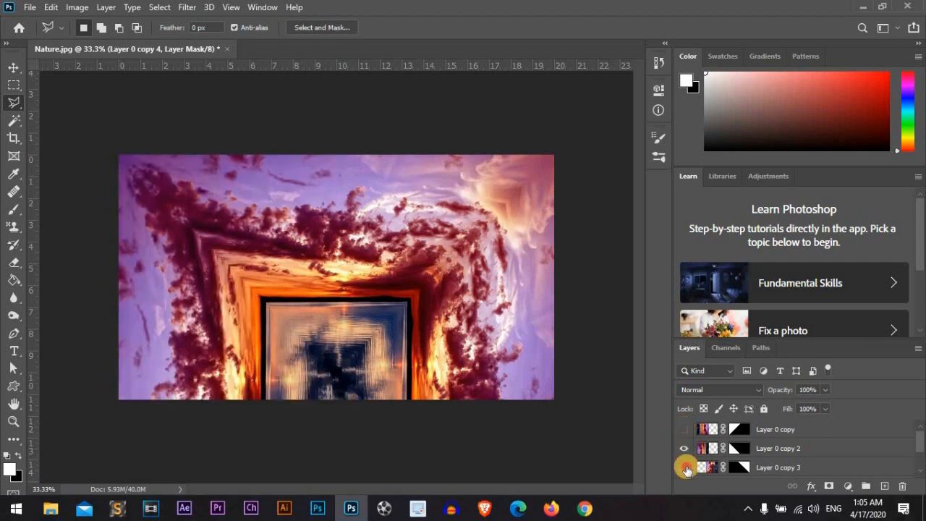
- Preview Layer 0 copy 2 combined with Layer 0 copy 3, and hide all the bend layers so only Layer 0 shows
{"action": "left_click", "coordinate": [685, 466]}
{"action": "scroll", "coordinate": [716, 460], "scroll_direction": "down", "scroll_amount": 3}
{"action": "left_click", "coordinate": [683, 448]}
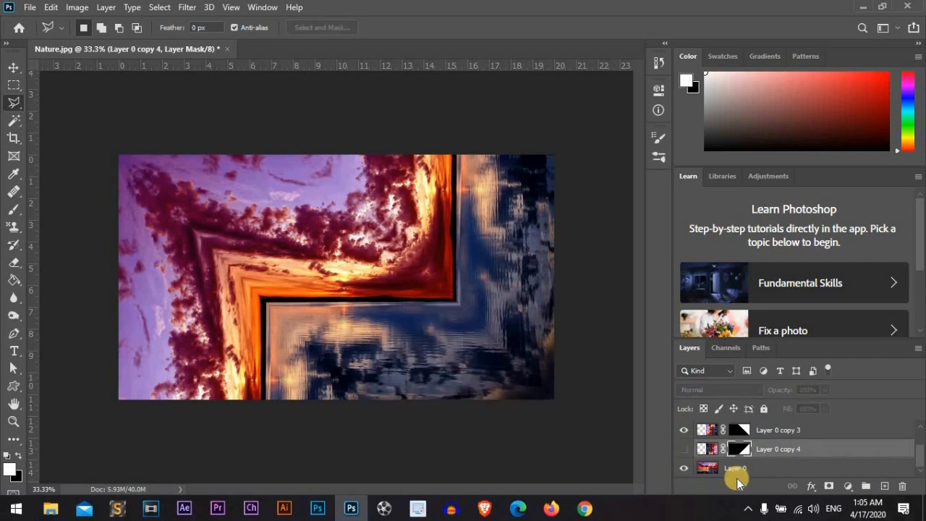
{"action": "left_click", "coordinate": [684, 429]}
{"action": "scroll", "coordinate": [730, 467], "scroll_direction": "up", "scroll_amount": 2}
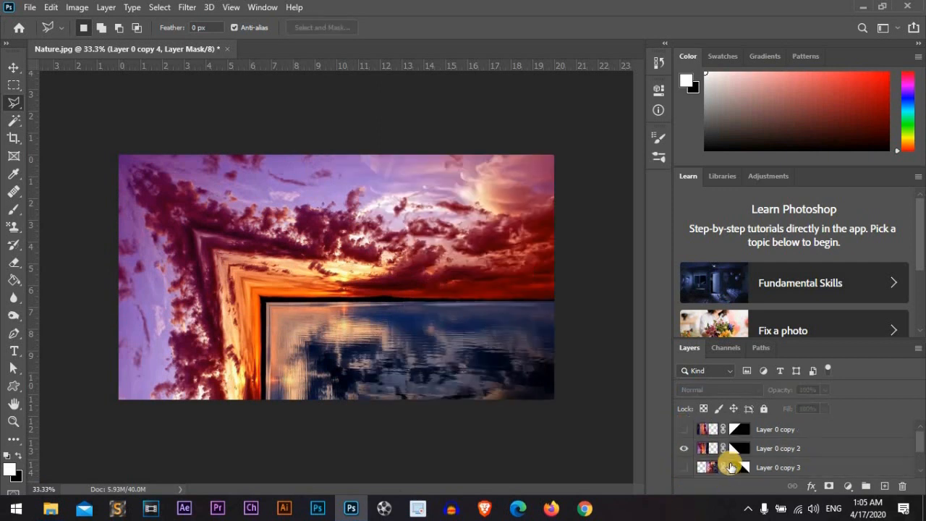
{"action": "left_click", "coordinate": [683, 448]}
{"action": "scroll", "coordinate": [755, 467], "scroll_direction": "down", "scroll_amount": 2}
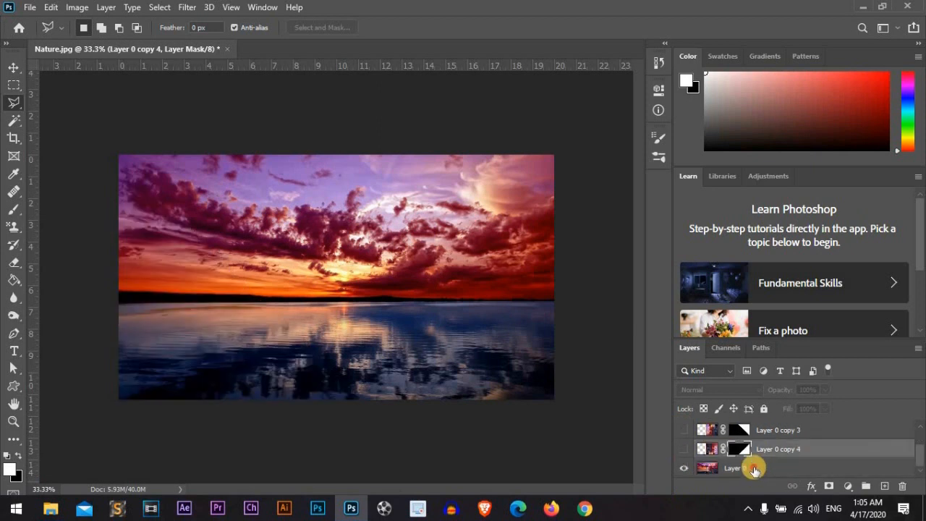
- Duplicate Layer 0 and show Layer 0 copy 4 and Layer 0 copy 2 above the duplicate
{"action": "left_click", "coordinate": [754, 469]}
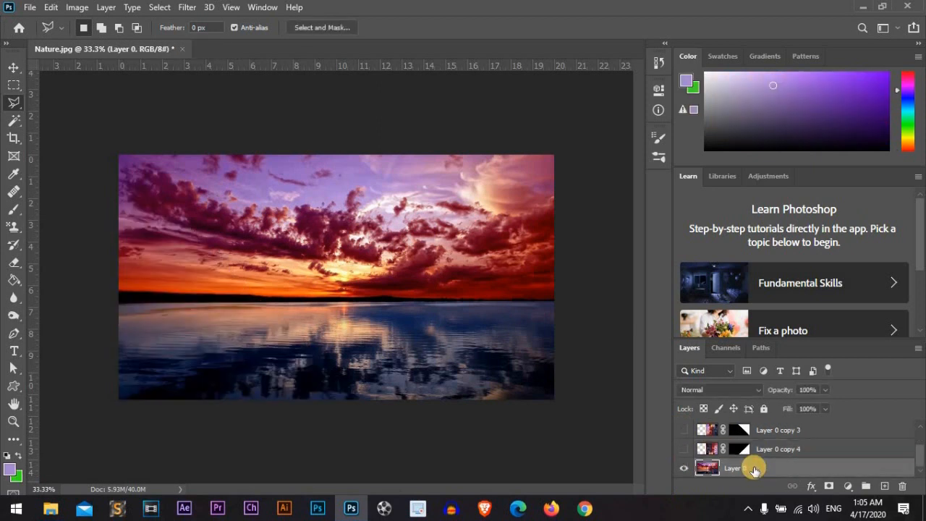
{"action": "key", "text": "ctrl+j"}
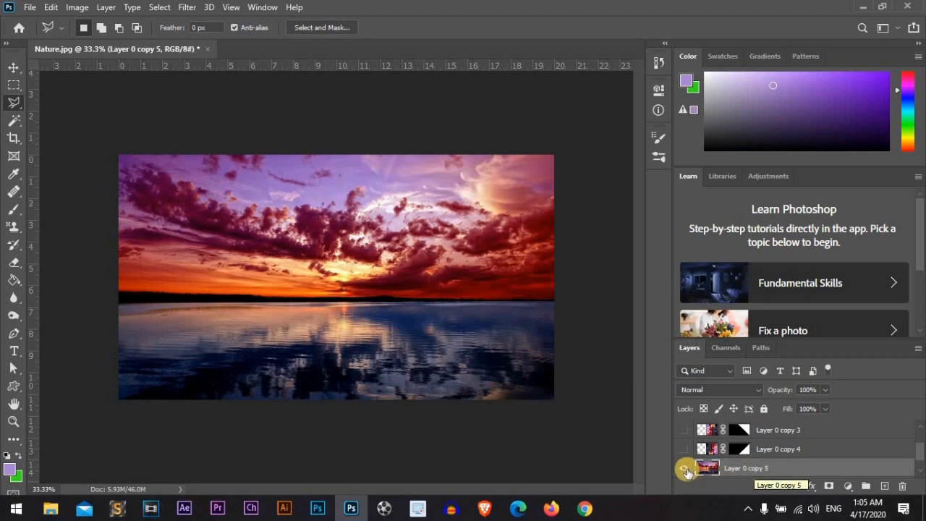
{"action": "left_click", "coordinate": [684, 449]}
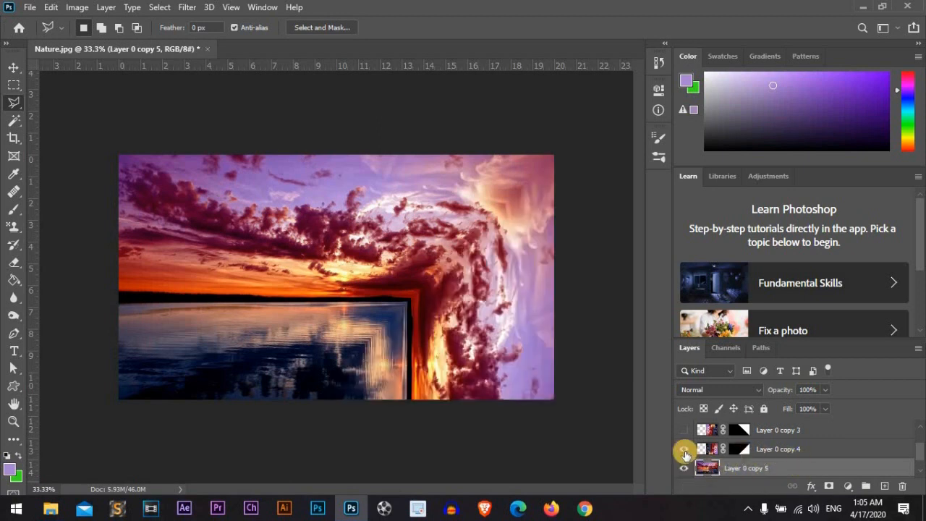
{"action": "left_click", "coordinate": [684, 436]}
{"action": "left_click", "coordinate": [684, 431]}
{"action": "scroll", "coordinate": [688, 448], "scroll_direction": "up", "scroll_amount": 1}
{"action": "left_click", "coordinate": [684, 430]}
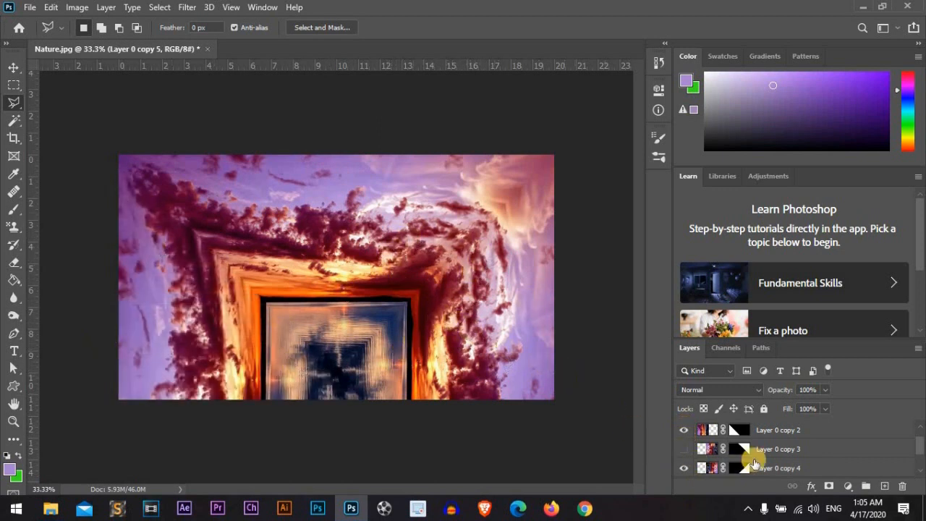
- Hide Layer 0 and merge Layer 0 copy 2, Layer 0 copy 4 and Layer 0 copy 5 into one layer
{"action": "left_click", "coordinate": [774, 433]}
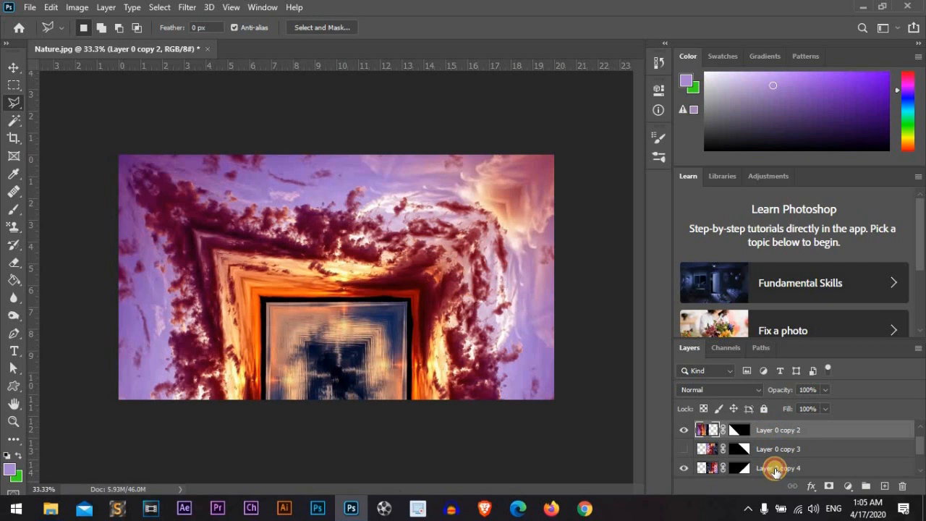
{"action": "left_click", "coordinate": [776, 471], "text": "shift"}
{"action": "scroll", "coordinate": [766, 471], "scroll_direction": "down", "scroll_amount": 2}
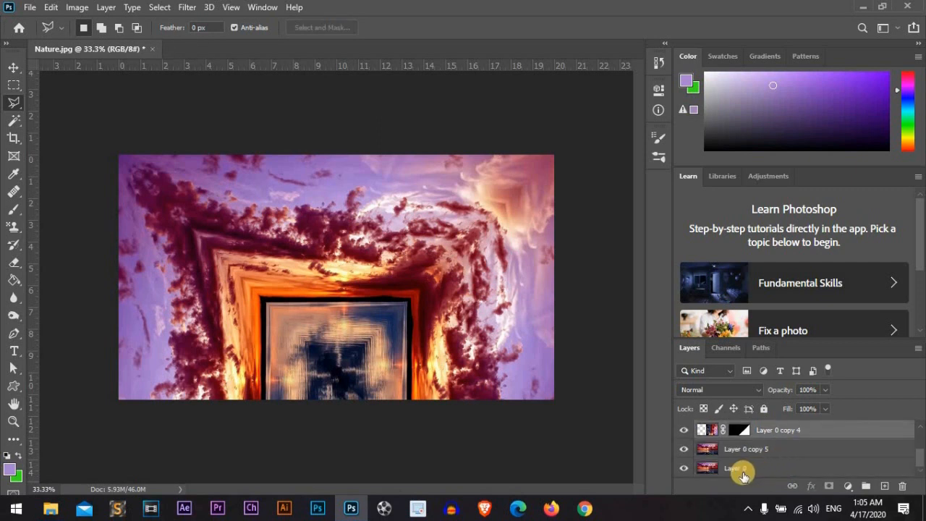
{"action": "left_click", "coordinate": [684, 468]}
{"action": "left_click", "coordinate": [752, 467], "text": "shift"}
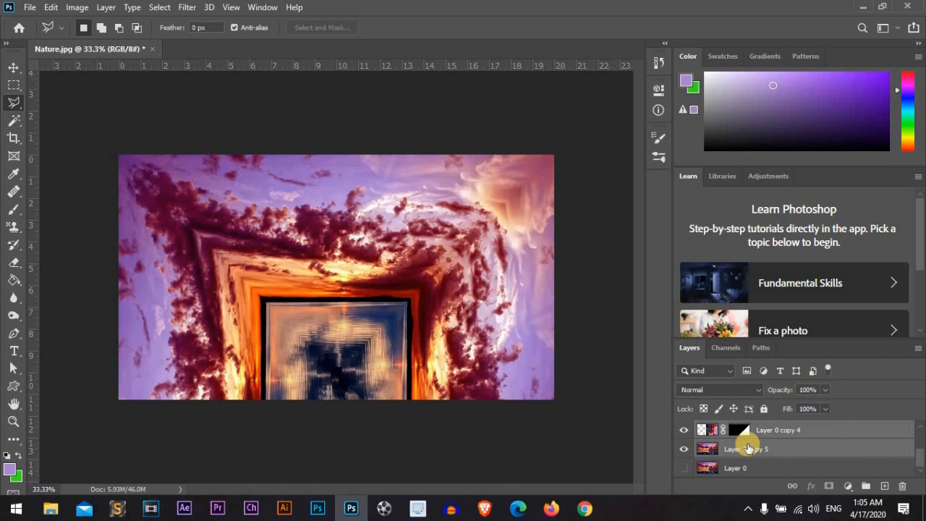
{"action": "key", "text": "ctrl+e"}
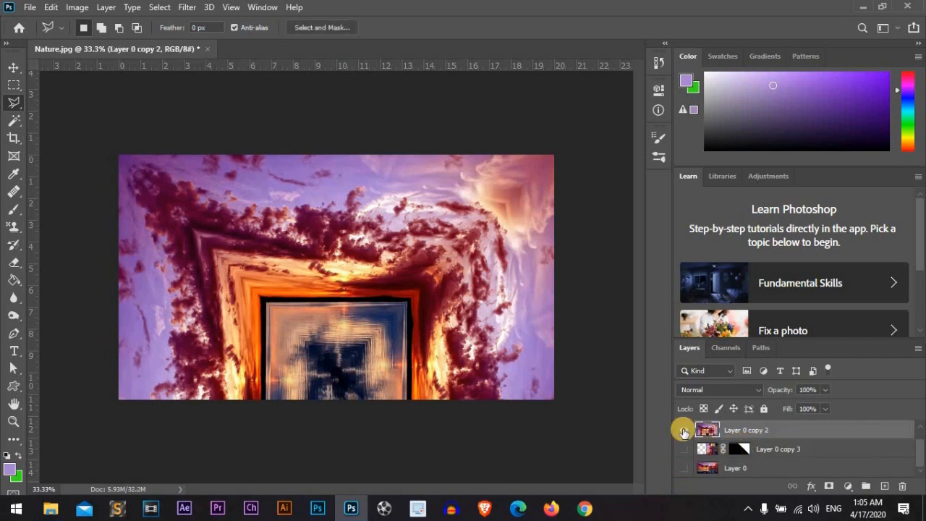
- Hide the merged Layer 0 copy 2 and show Layer 0 copy, Layer 0 copy 3 and Layer 0 together
{"action": "left_click", "coordinate": [683, 432]}
{"action": "left_click", "coordinate": [683, 433]}
{"action": "left_click", "coordinate": [684, 432]}
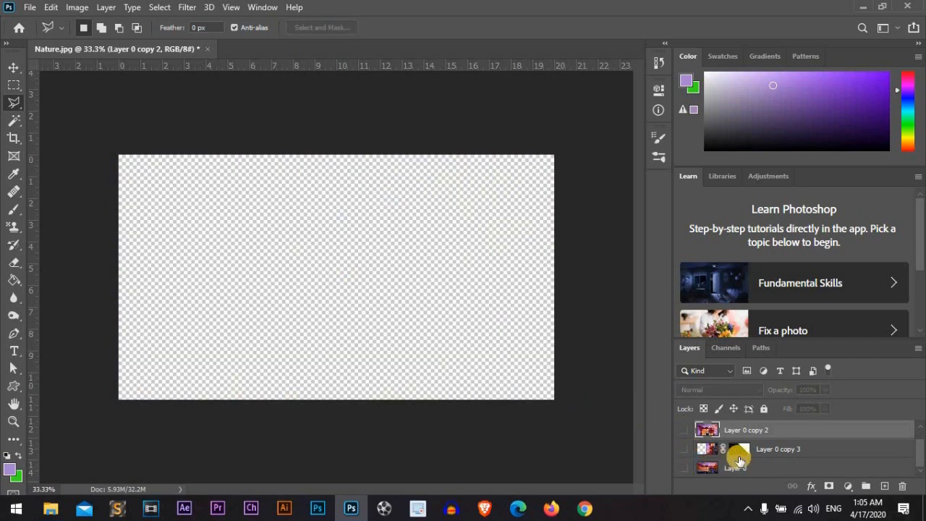
{"action": "left_click", "coordinate": [684, 450]}
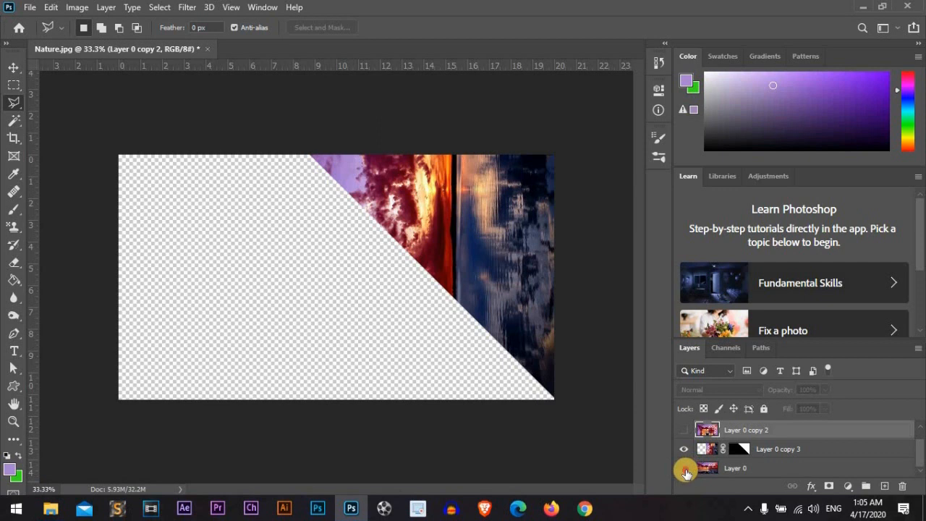
{"action": "left_click", "coordinate": [685, 469]}
{"action": "scroll", "coordinate": [725, 462], "scroll_direction": "up", "scroll_amount": 1}
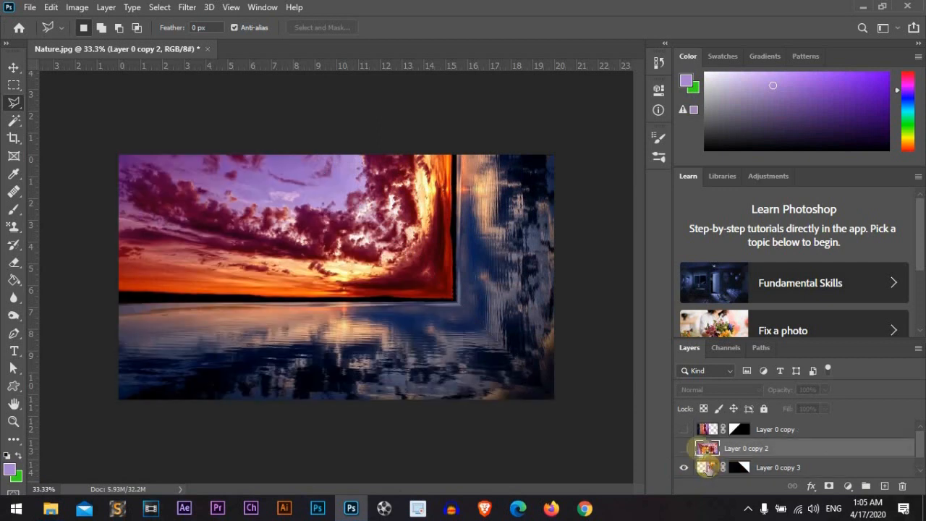
{"action": "left_click", "coordinate": [684, 430]}
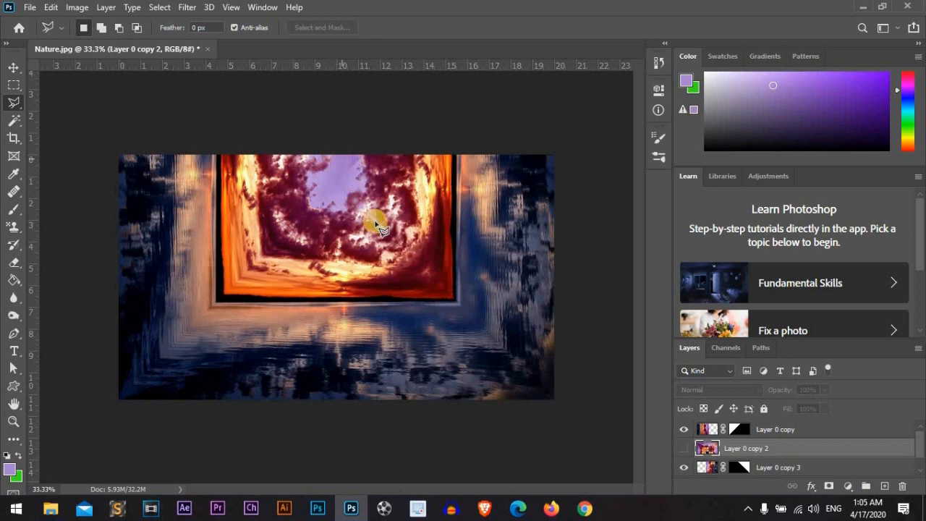
{"action": "left_click", "coordinate": [684, 429]}
{"action": "left_click", "coordinate": [684, 429]}
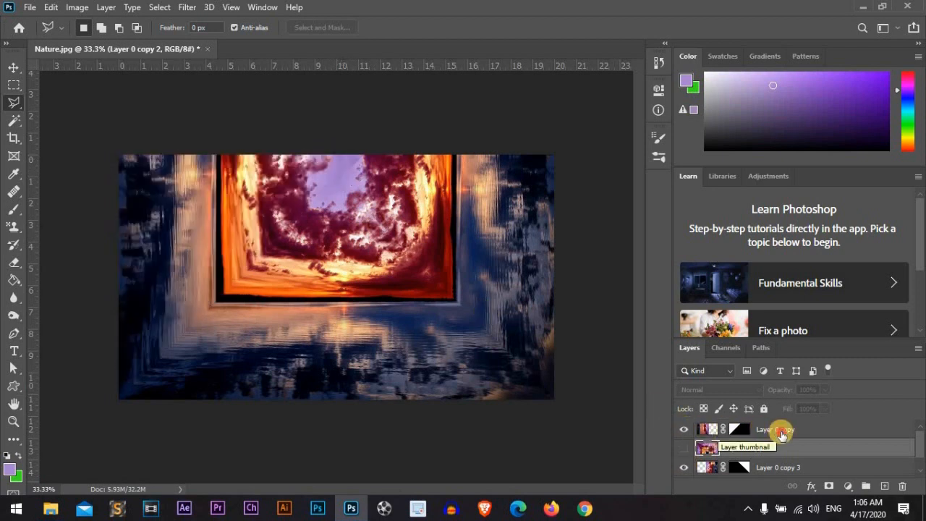
- Try erasing part of the clouds at the top middle of Layer 0 copy 3 with the Eraser, and undo the stroke
{"action": "left_click", "coordinate": [707, 429]}
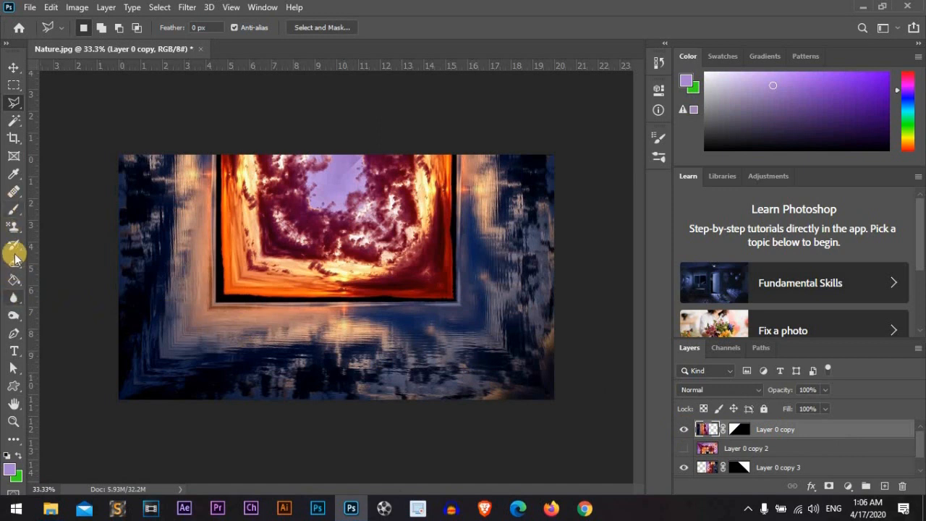
{"action": "left_click", "coordinate": [17, 264]}
{"action": "left_click", "coordinate": [76, 289]}
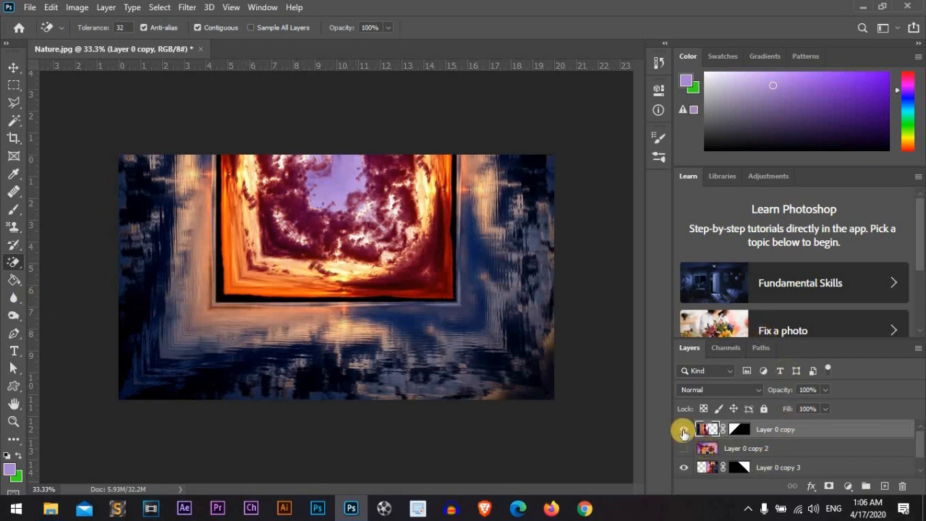
{"action": "left_click", "coordinate": [683, 467]}
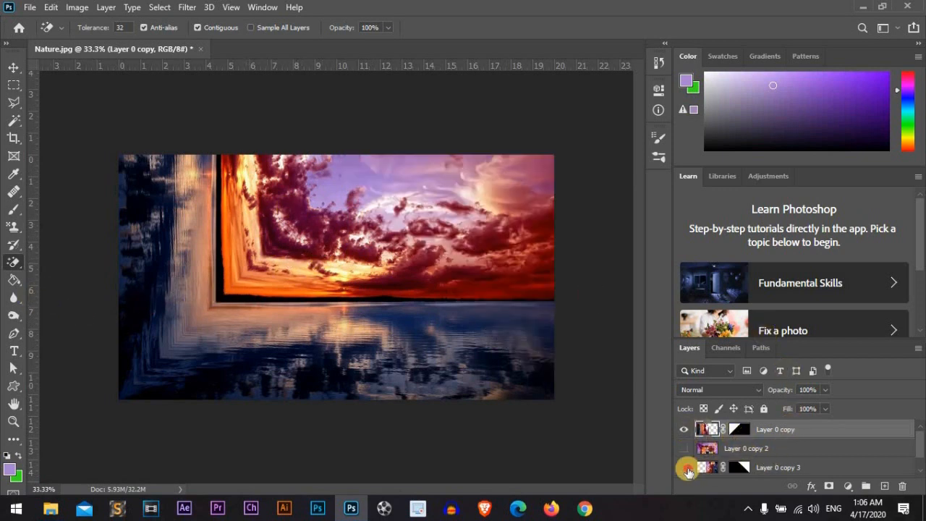
{"action": "left_click", "coordinate": [684, 467]}
{"action": "left_click", "coordinate": [760, 468]}
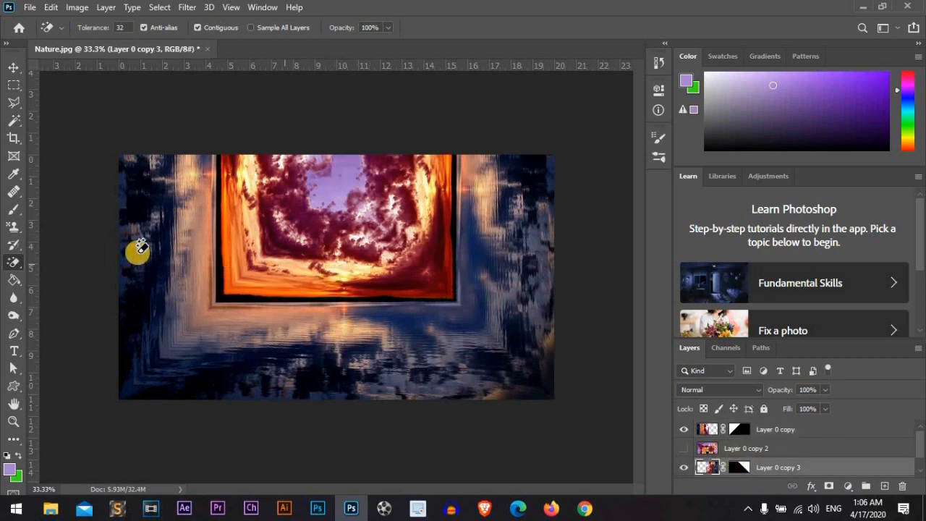
{"action": "right_click", "coordinate": [28, 268]}
{"action": "left_click", "coordinate": [72, 264]}
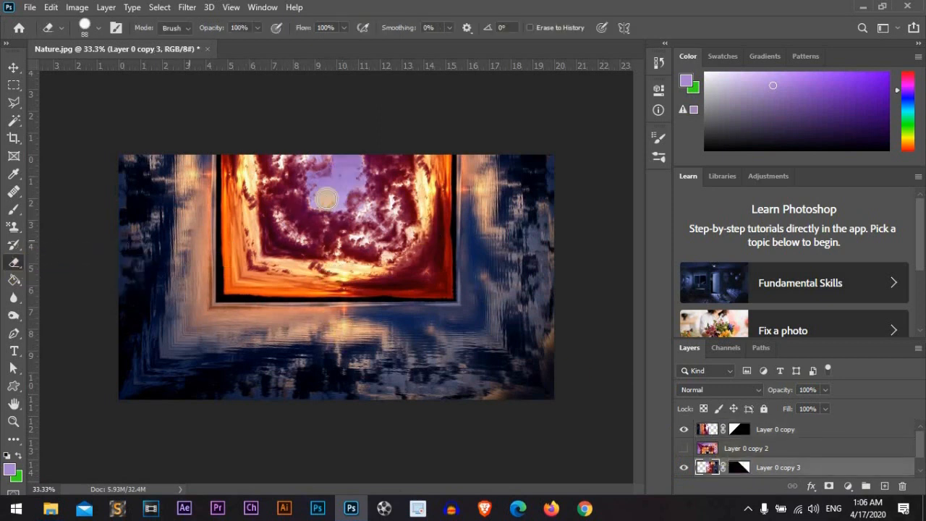
{"action": "left_click_drag", "start_coordinate": [326, 164], "coordinate": [320, 160]}
{"action": "key", "text": "ctrl+z"}
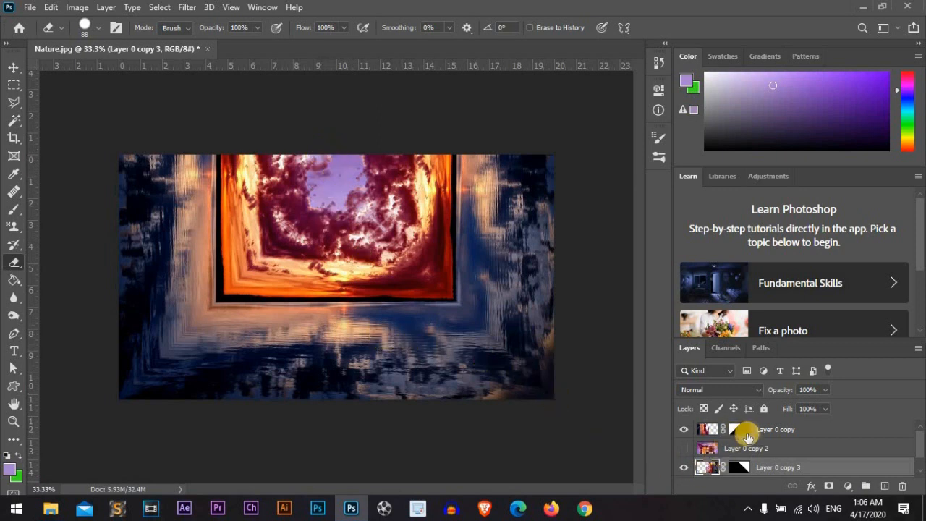
- Merge Layer 0 copy, Layer 0 copy 3 and Layer 0 into one layer, leaving out Layer 0 copy 2
{"action": "left_click", "coordinate": [751, 432]}
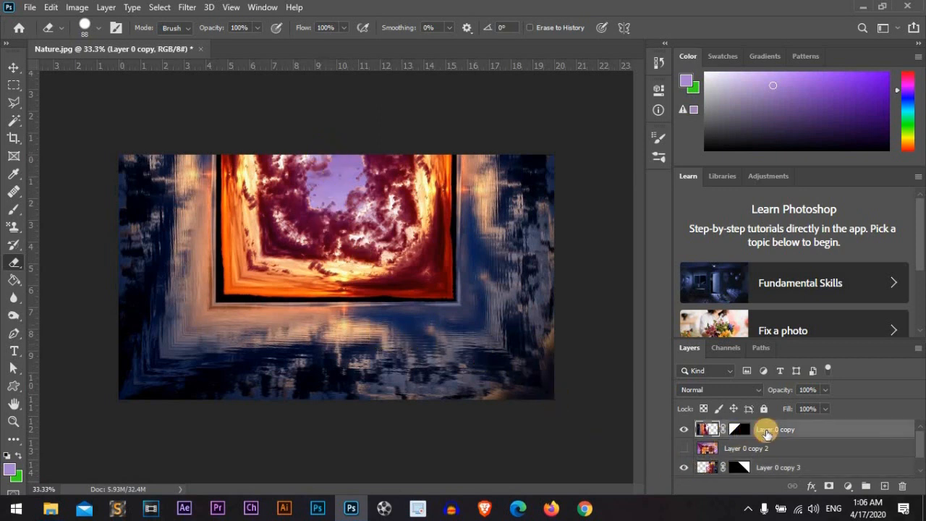
{"action": "left_click", "coordinate": [766, 469], "text": "ctrl"}
{"action": "scroll", "coordinate": [761, 477], "scroll_direction": "down", "scroll_amount": 1}
{"action": "left_click", "coordinate": [761, 470], "text": "ctrl"}
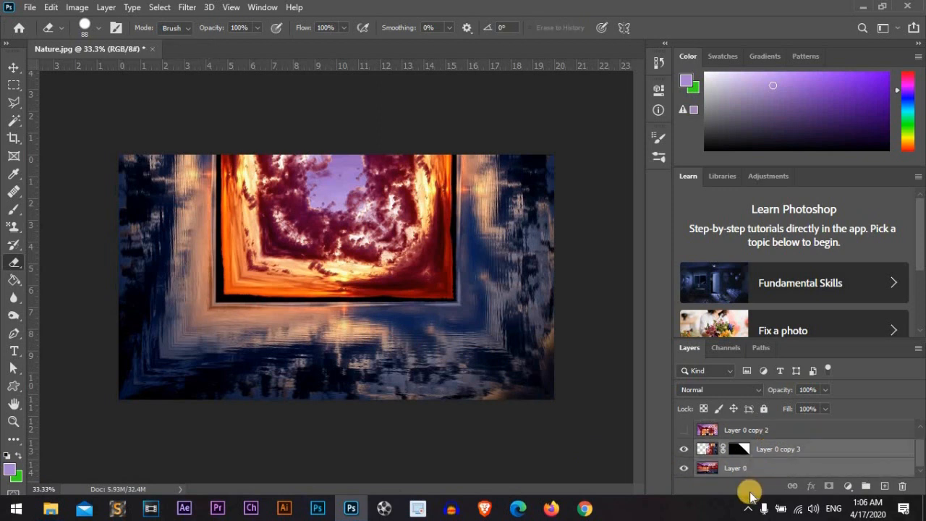
{"action": "key", "text": "Delete"}
- Compare the two merged bend layers by toggling their visibility, keeping Layer 0 copy shown and Layer 0 copy 2 hidden
{"action": "left_click", "coordinate": [684, 430]}
{"action": "left_click", "coordinate": [685, 430]}
{"action": "left_click", "coordinate": [684, 430]}
{"action": "left_click", "coordinate": [684, 430]}
{"action": "left_click", "coordinate": [685, 429]}
{"action": "left_click", "coordinate": [684, 429]}
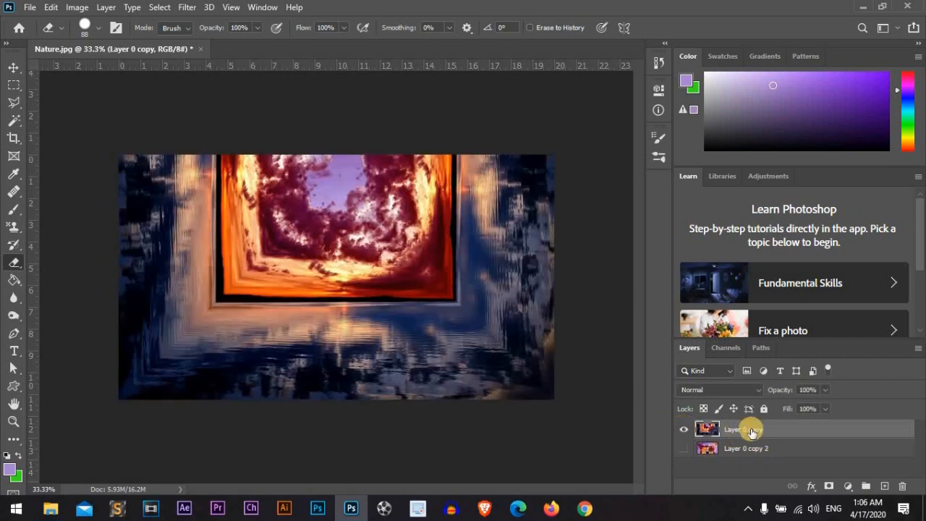
- Duplicate the merged Layer 0 copy and scale the duplicate to about 38% in the canvas's lower-left corner
{"action": "key", "text": "ctrl+j"}
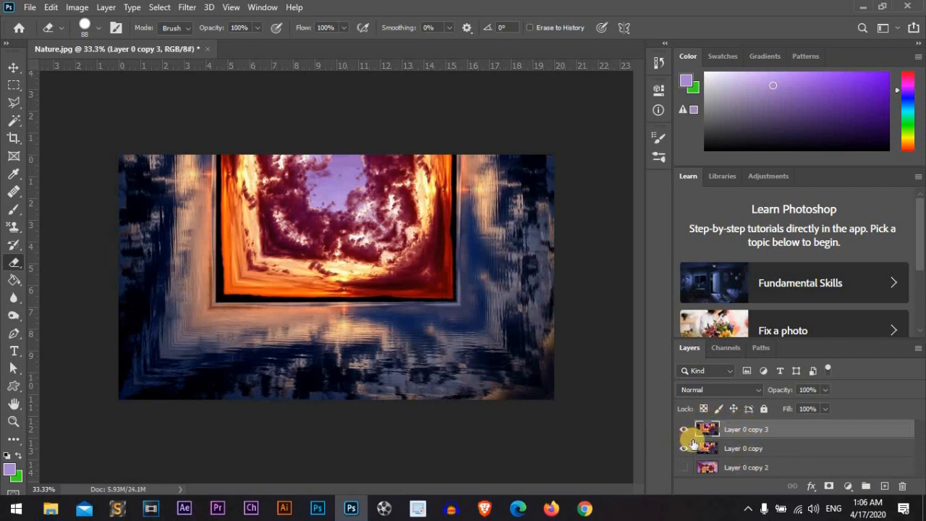
{"action": "key", "text": "ctrl+t"}
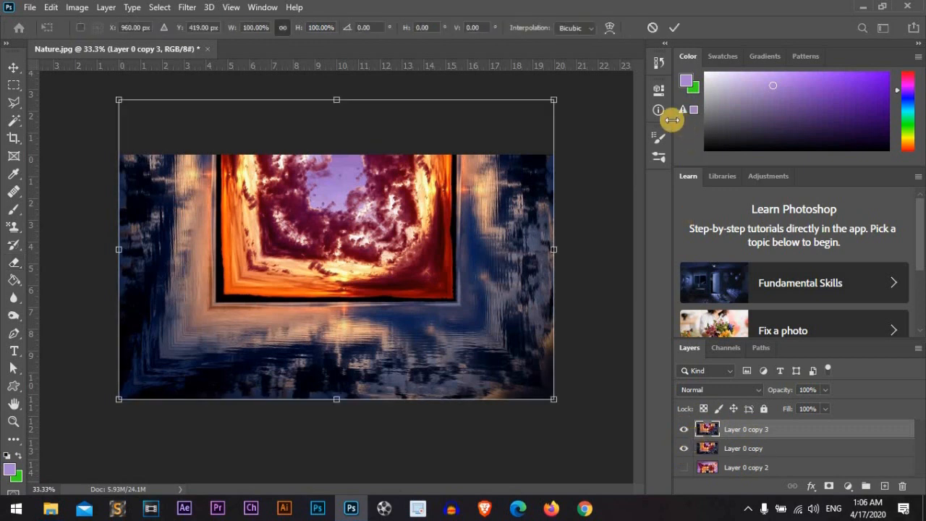
{"action": "left_click_drag", "start_coordinate": [549, 108], "coordinate": [318, 333]}
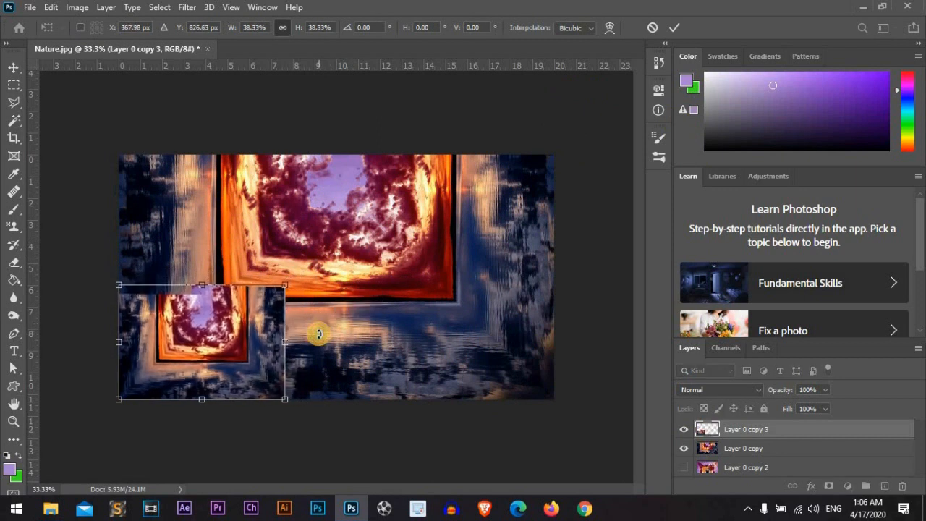
{"action": "key", "text": "Return"}
{"action": "key", "text": "e"}
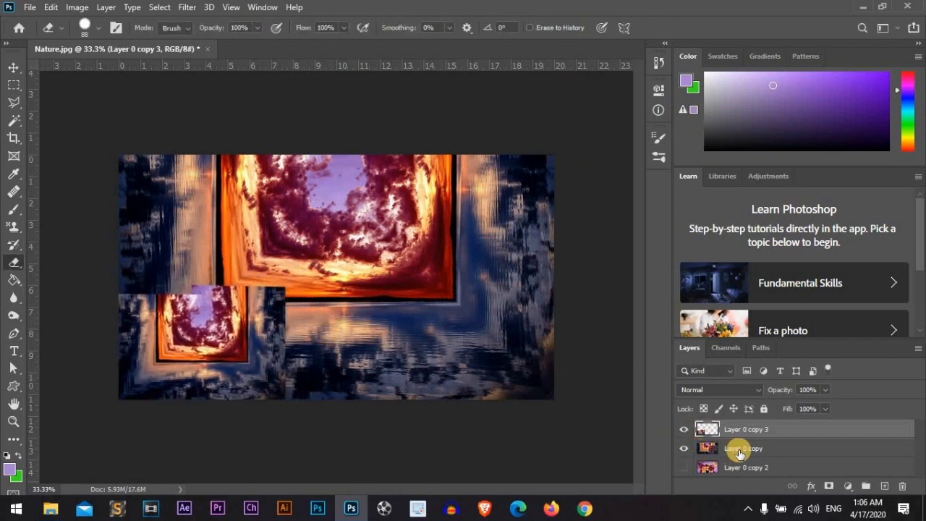
- Scale the original Layer 0 copy to about 38% so it matches the reduced duplicate in the lower-left corner
{"action": "left_click", "coordinate": [740, 452]}
{"action": "key", "text": "ctrl+t"}
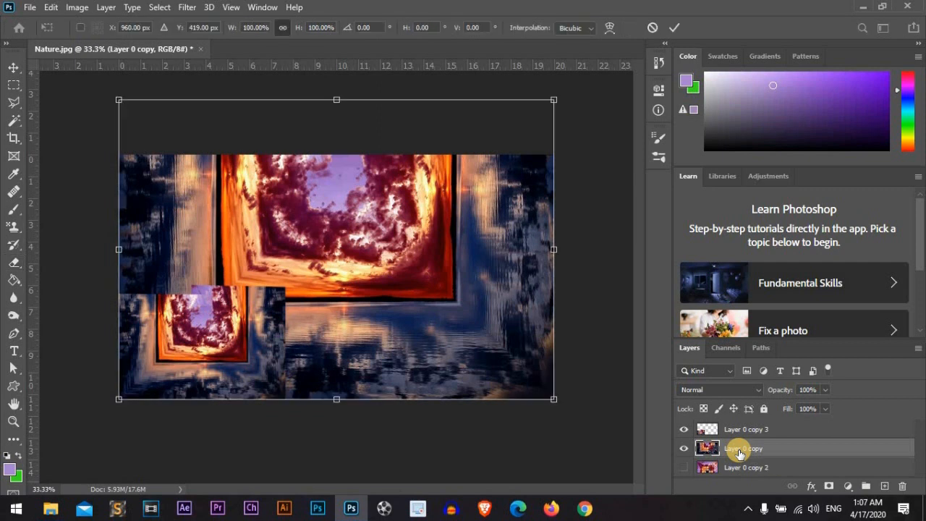
{"action": "left_click_drag", "start_coordinate": [554, 99], "coordinate": [311, 319]}
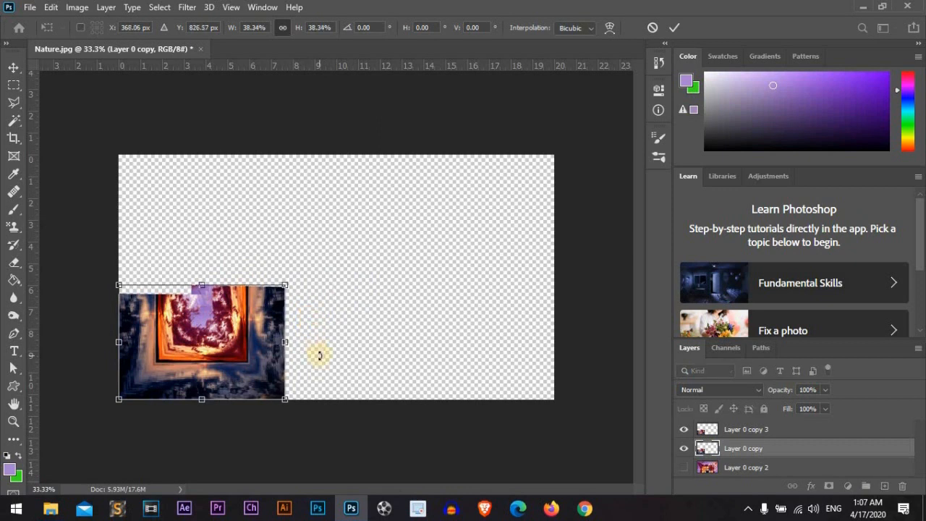
{"action": "key", "text": "Return"}
{"action": "key", "text": "e"}
- Flip Layer 0 copy vertically and move it straight up above Layer 0 copy 3 as a mirrored upper half
{"action": "key", "text": "ctrl+t"}
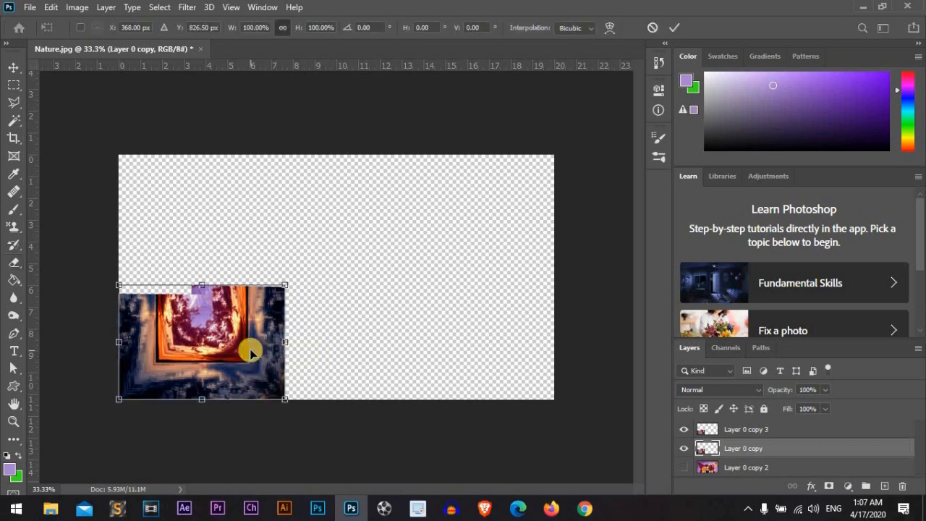
{"action": "right_click", "coordinate": [205, 310]}
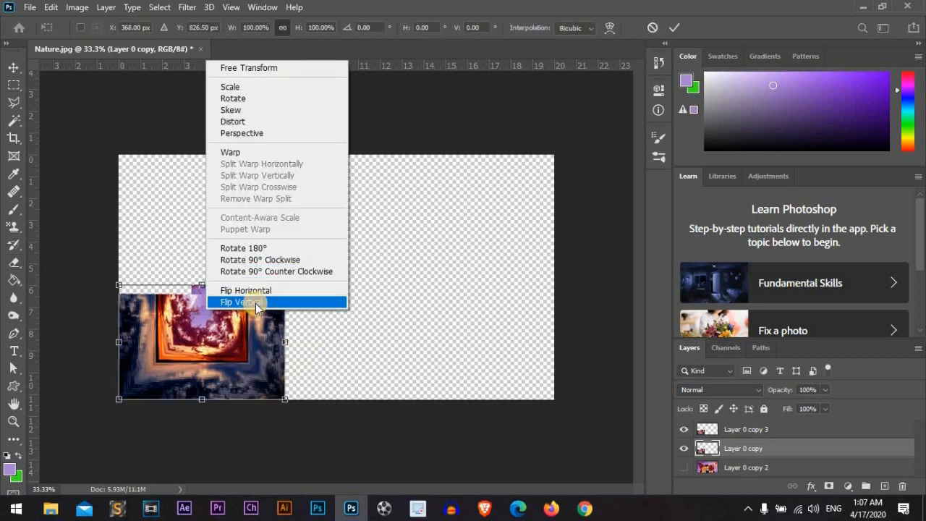
{"action": "left_click", "coordinate": [255, 303]}
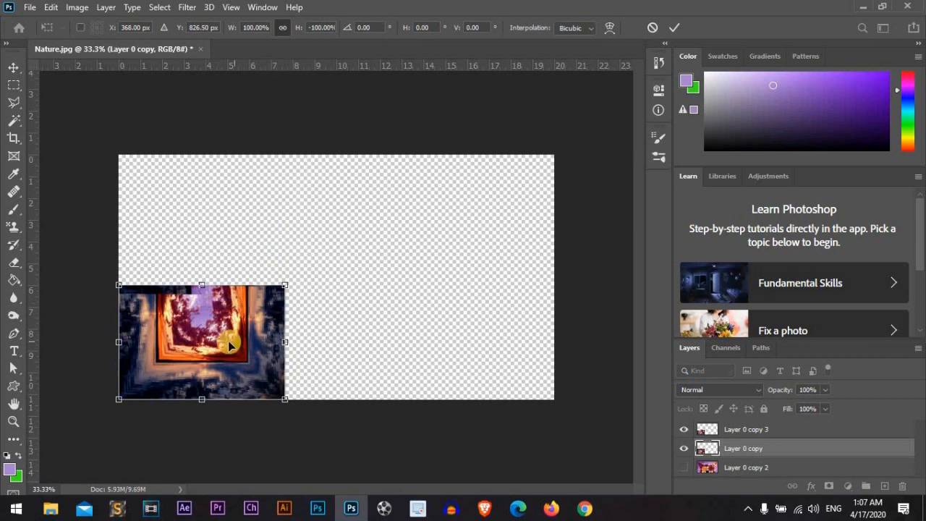
{"action": "left_click_drag", "start_coordinate": [215, 311], "coordinate": [215, 217]}
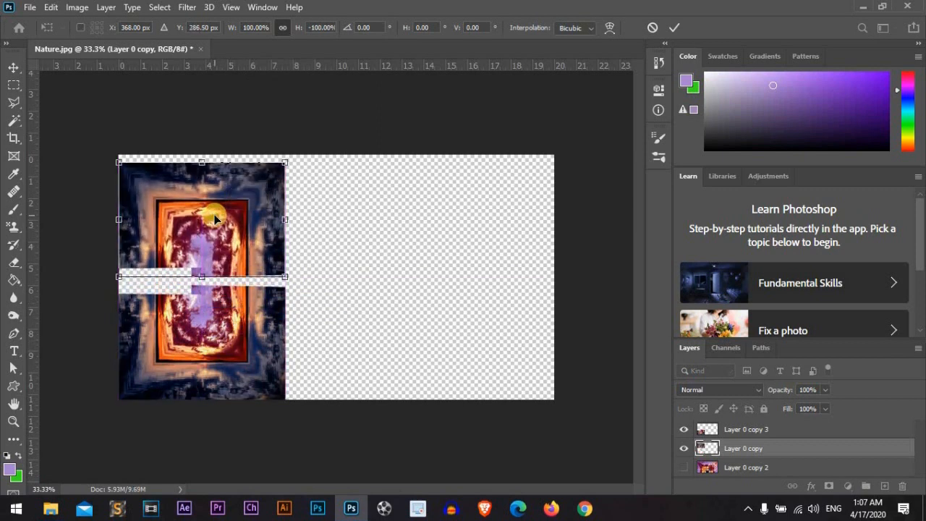
{"action": "key", "text": "Return"}
- Cut off the uneven lower edge of Layer 0 copy with a rectangular selection across the gap, and deselect
{"action": "key", "text": "e"}
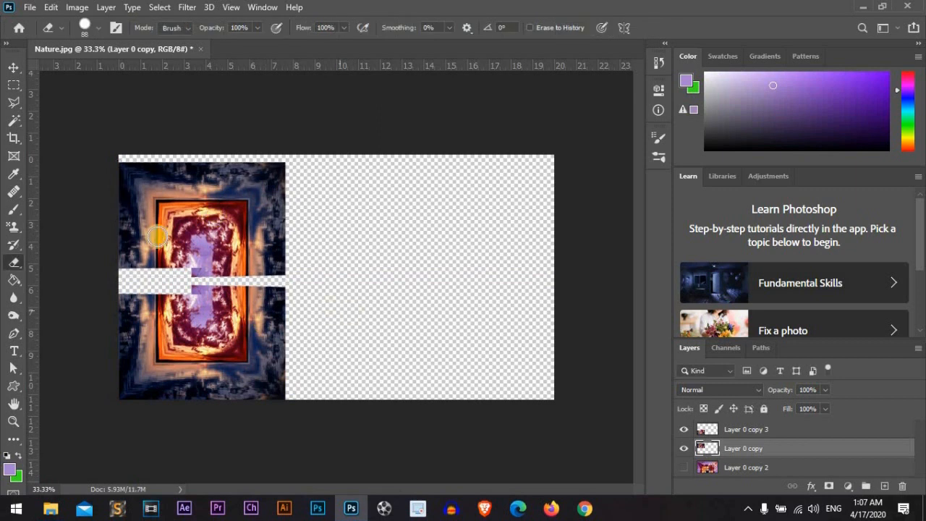
{"action": "left_click", "coordinate": [13, 84]}
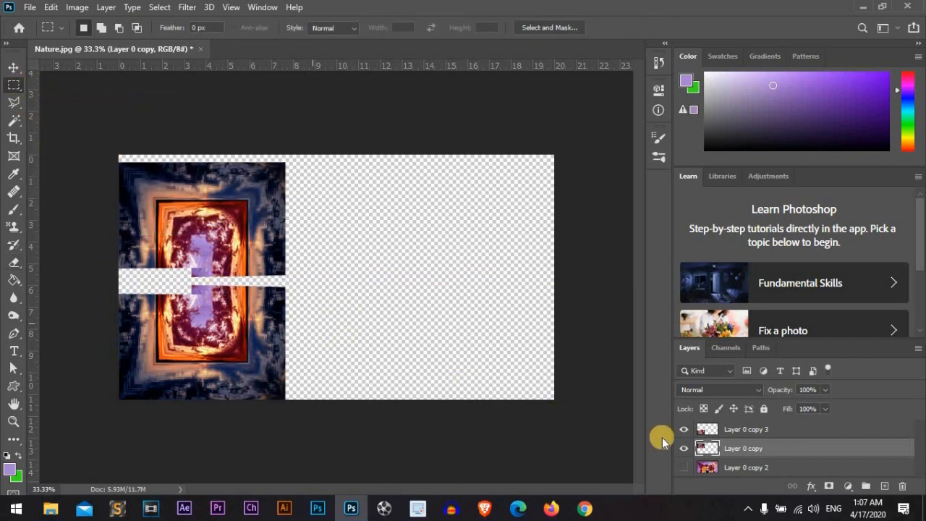
{"action": "left_click", "coordinate": [684, 449]}
{"action": "left_click", "coordinate": [685, 449]}
{"action": "left_click_drag", "start_coordinate": [307, 265], "coordinate": [60, 304]}
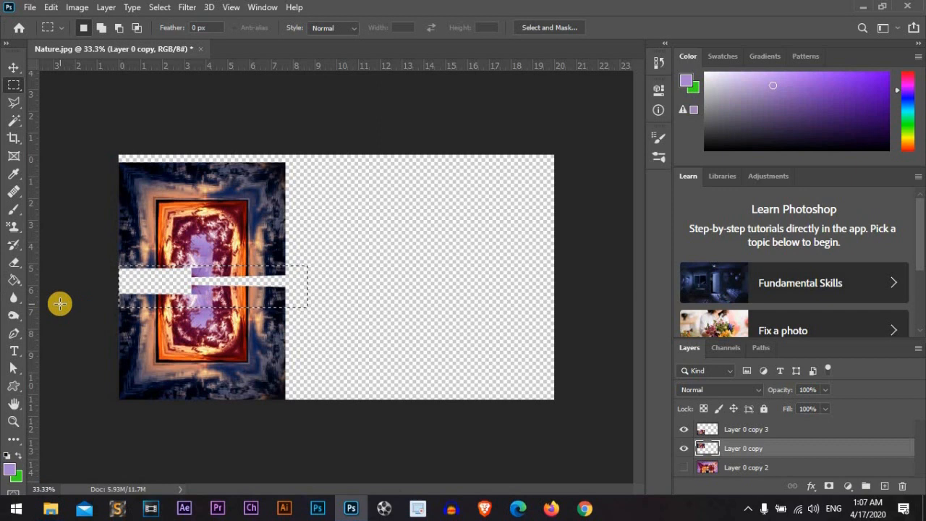
{"action": "key", "text": "Delete"}
{"action": "key", "text": "ctrl+d"}
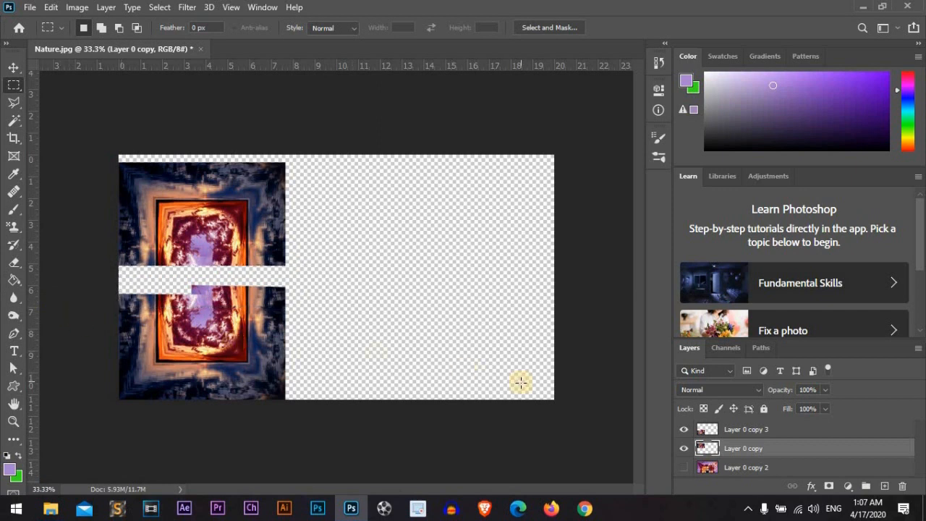
- Cut off the uneven upper edge of Layer 0 copy 3 and move the layer up against the flipped half
{"action": "left_click", "coordinate": [740, 431]}
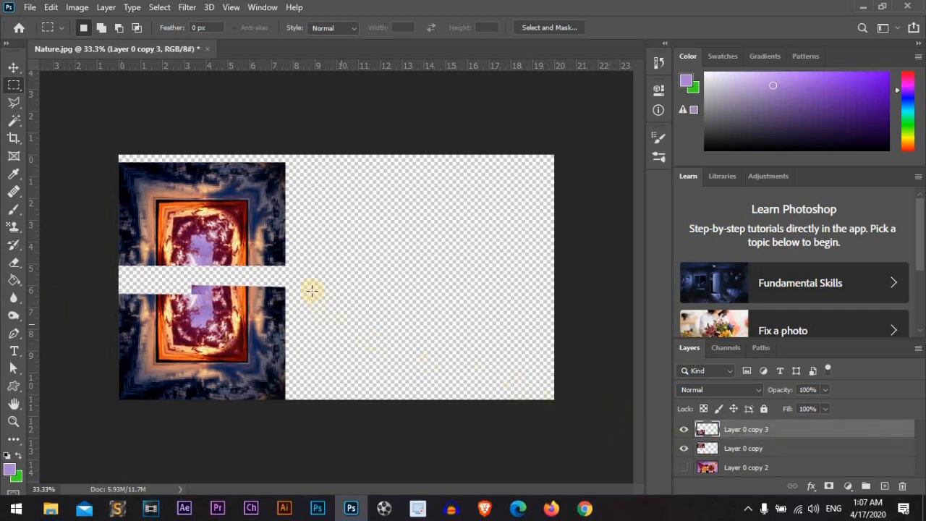
{"action": "left_click_drag", "start_coordinate": [309, 272], "coordinate": [58, 296]}
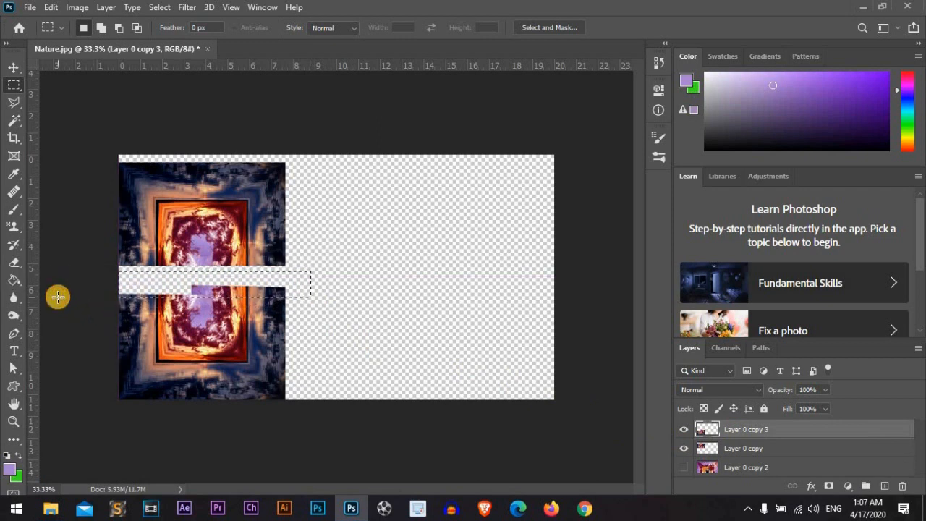
{"action": "left_click", "coordinate": [13, 67]}
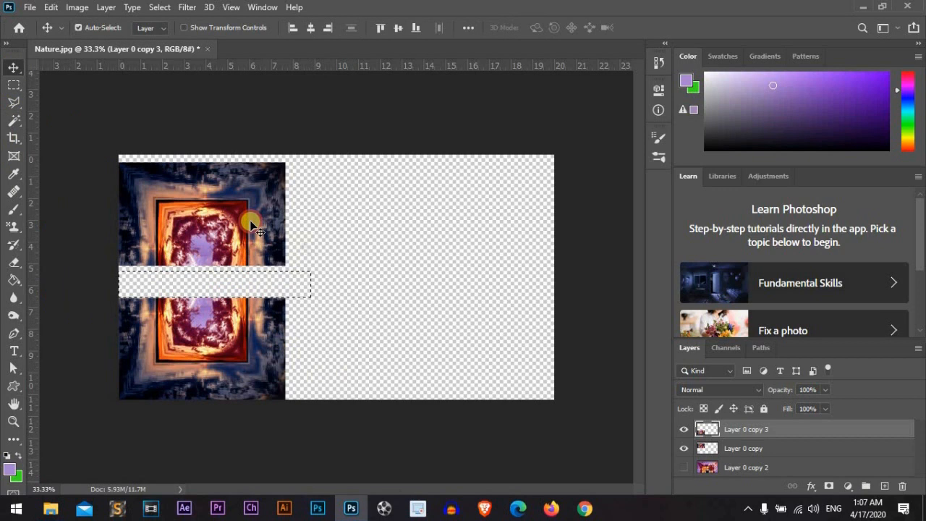
{"action": "left_click", "coordinate": [225, 369]}
{"action": "left_click_drag", "start_coordinate": [225, 369], "coordinate": [223, 338]}
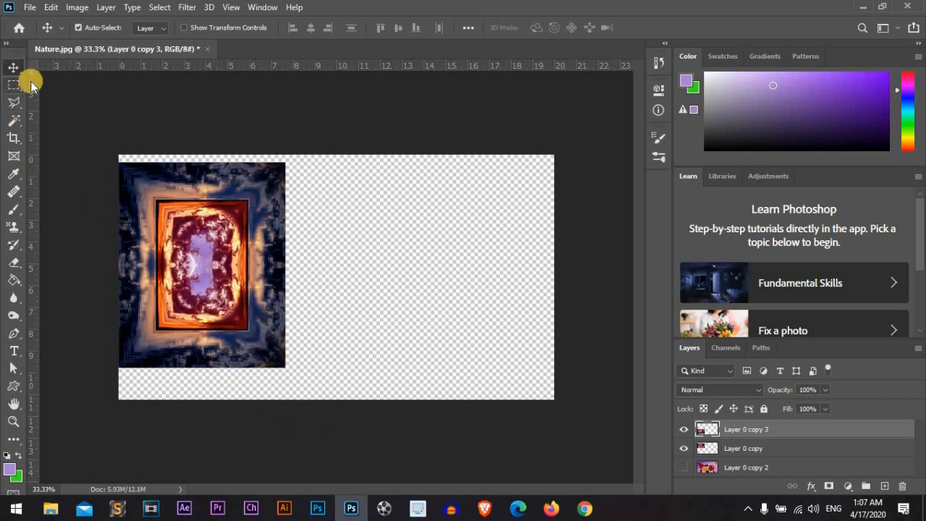
- Merge Layer 0 copy and Layer 0 copy 3 into one layer
{"action": "left_click", "coordinate": [754, 450]}
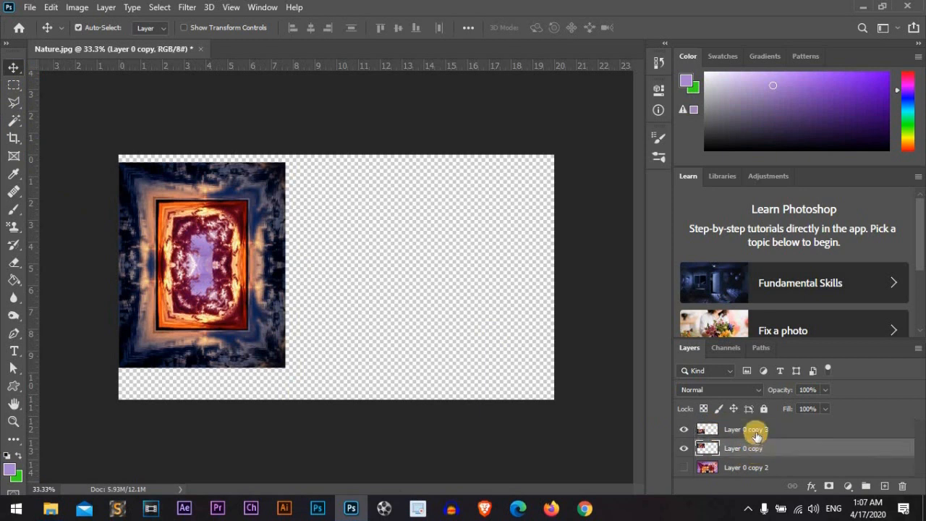
{"action": "left_click", "coordinate": [757, 431], "text": "shift"}
{"action": "key", "text": "ctrl+e"}
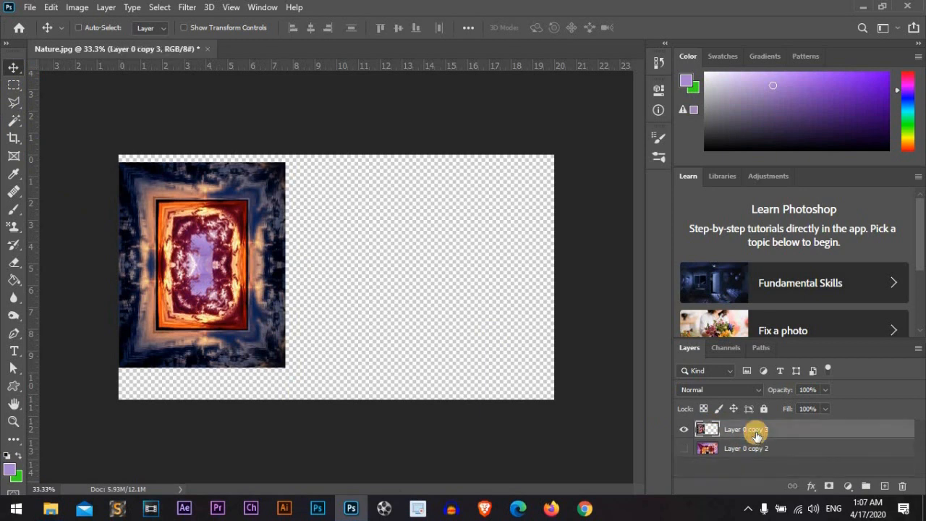
- Rotate the merged Layer 0 copy 3 by 90° clockwise and scale it to about 147%, filling the canvas height from the left edge
{"action": "left_click_drag", "start_coordinate": [188, 322], "coordinate": [277, 321]}
{"action": "right_click", "coordinate": [292, 297]}
{"action": "left_click", "coordinate": [292, 241]}
{"action": "key", "text": "ctrl+t"}
{"action": "right_click", "coordinate": [292, 241]}
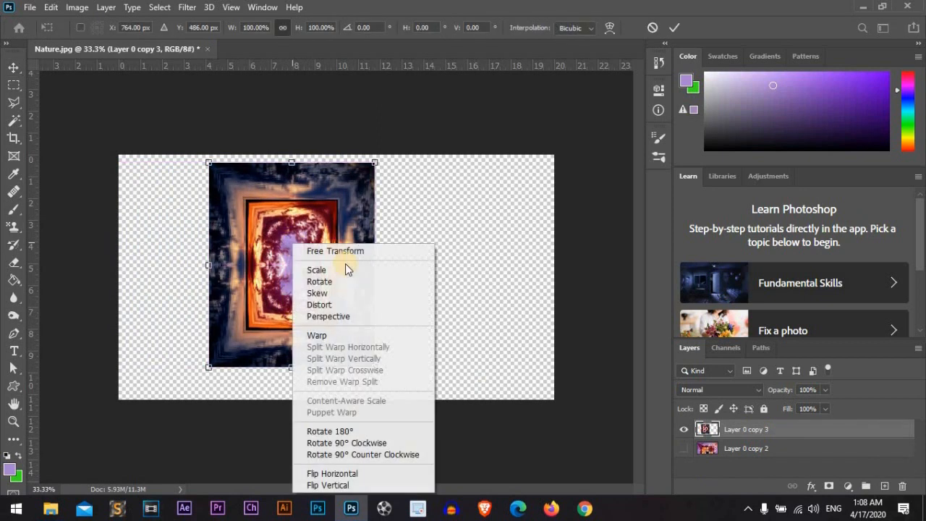
{"action": "left_click", "coordinate": [365, 442]}
{"action": "left_click_drag", "start_coordinate": [337, 294], "coordinate": [230, 357]}
{"action": "left_click_drag", "start_coordinate": [333, 224], "coordinate": [432, 174]}
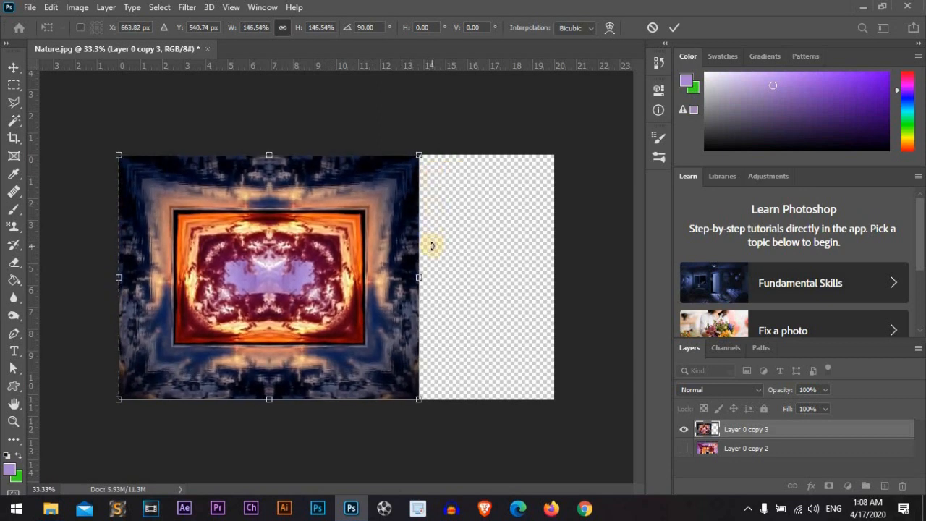
{"action": "key", "text": "Return"}
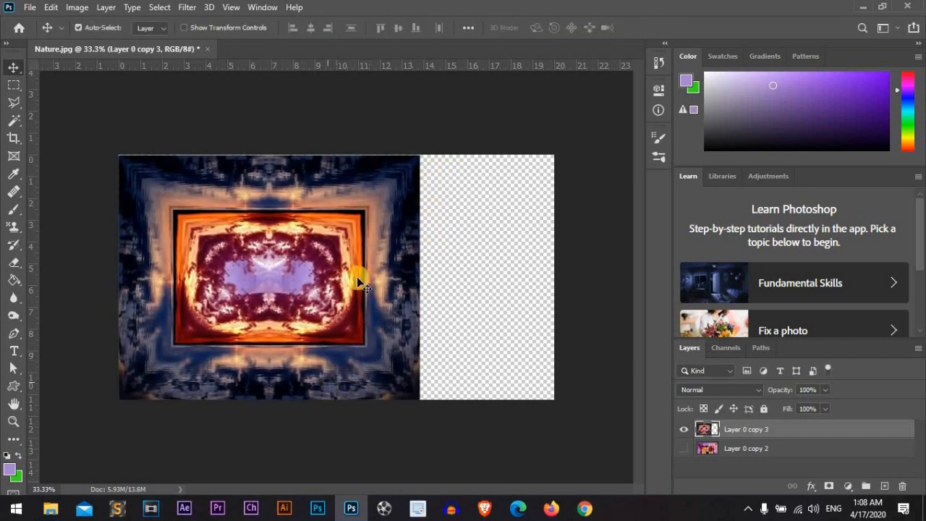
- Show Layer 0 copy 2 instead of Layer 0 copy 3 and scale it to about 34% in the canvas's upper-left corner
{"action": "left_click", "coordinate": [684, 432]}
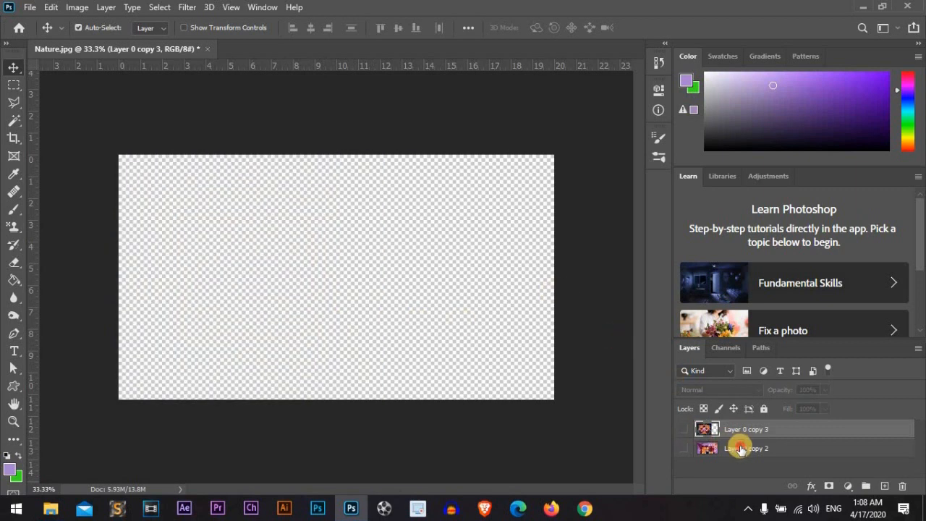
{"action": "left_click", "coordinate": [739, 450]}
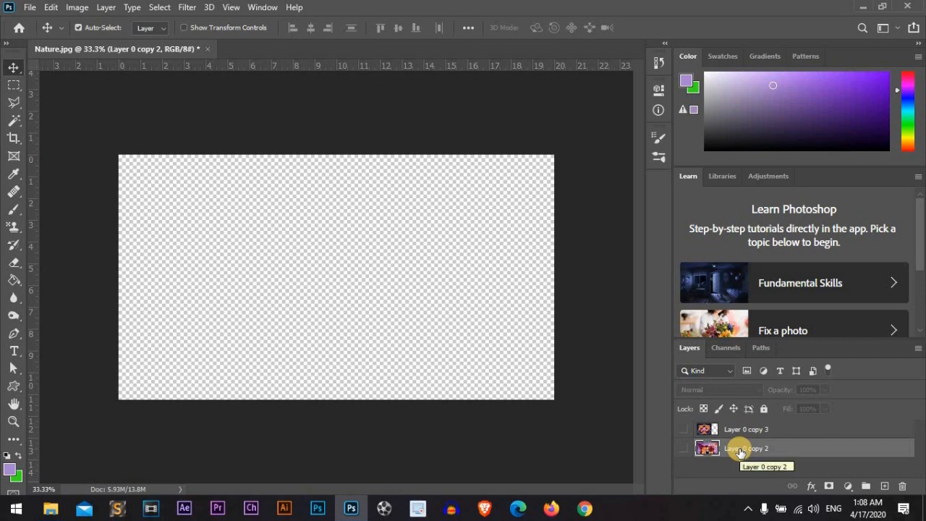
{"action": "left_click", "coordinate": [684, 449]}
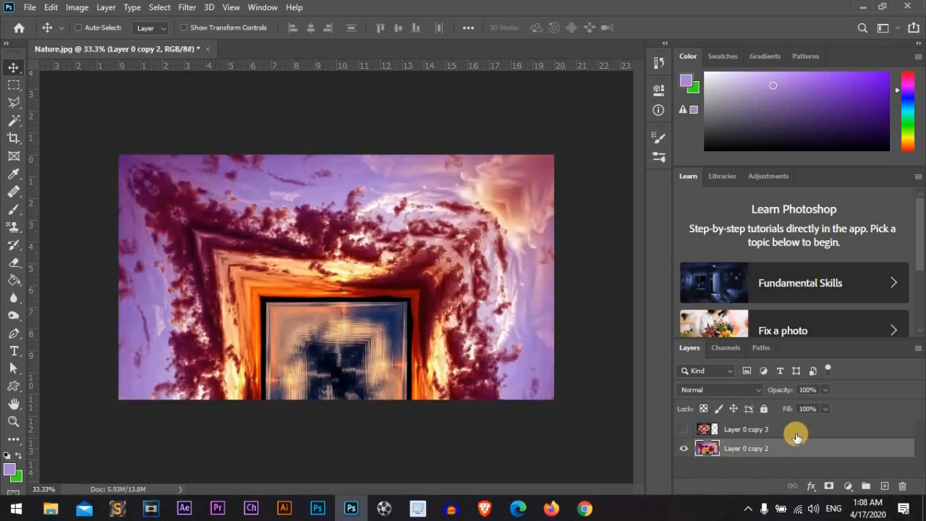
{"action": "key", "text": "ctrl+t"}
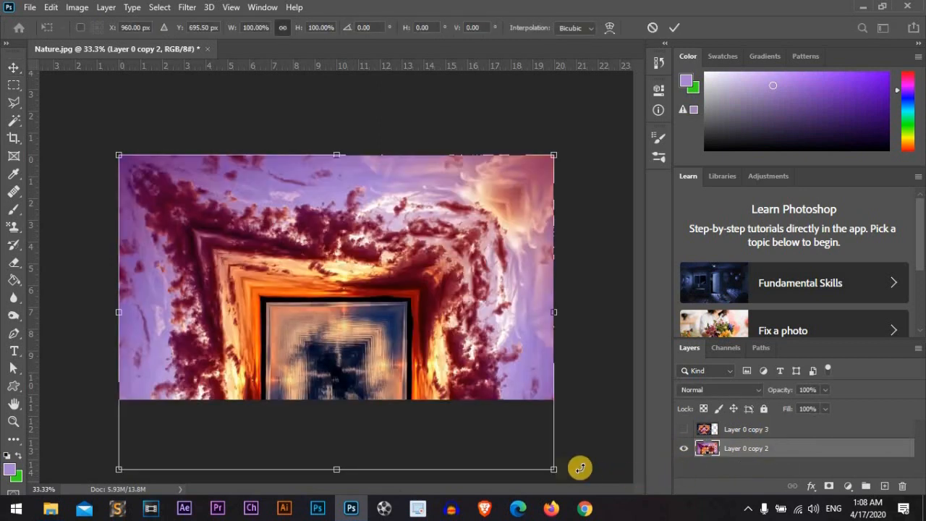
{"action": "left_click_drag", "start_coordinate": [554, 469], "coordinate": [285, 238]}
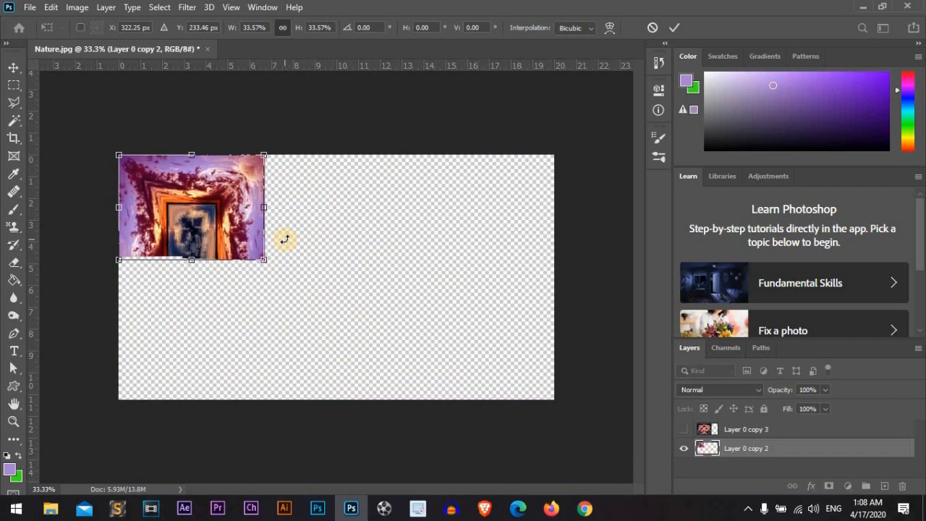
{"action": "key", "text": "Return"}
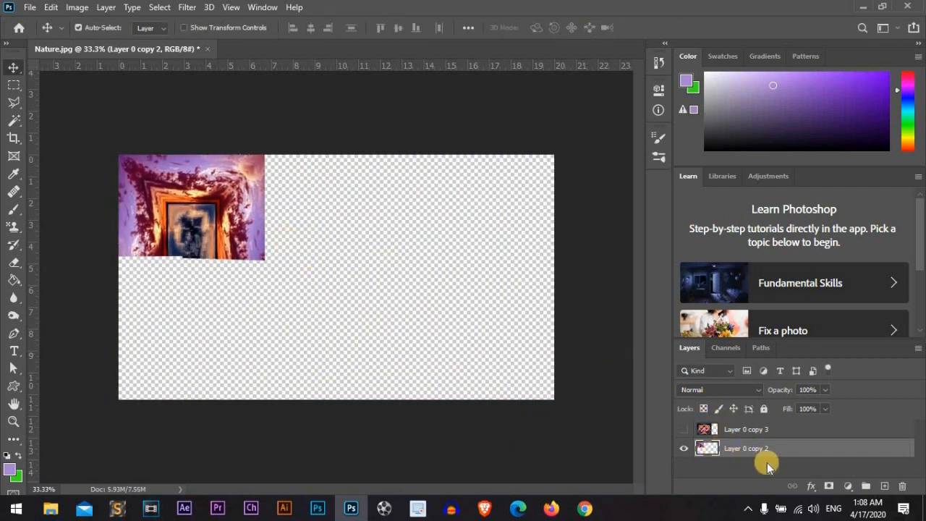
- Duplicate Layer 0 copy 2, flip the duplicate vertically and place it straight below the original
{"action": "key", "text": "ctrl+j"}
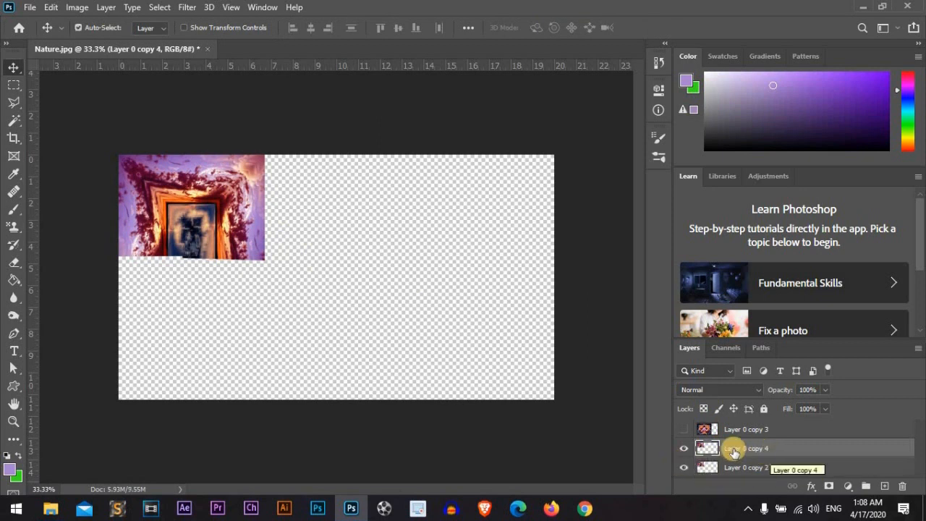
{"action": "key", "text": "ctrl+t"}
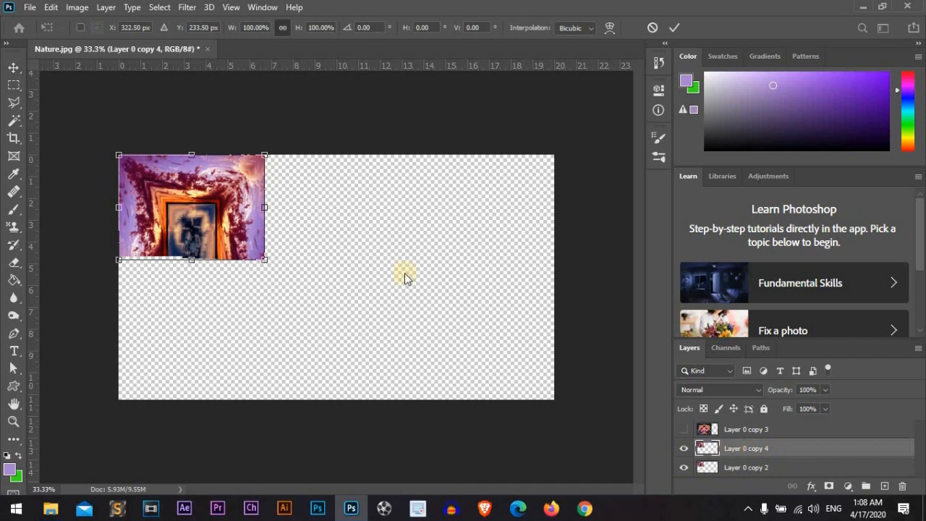
{"action": "right_click", "coordinate": [193, 206]}
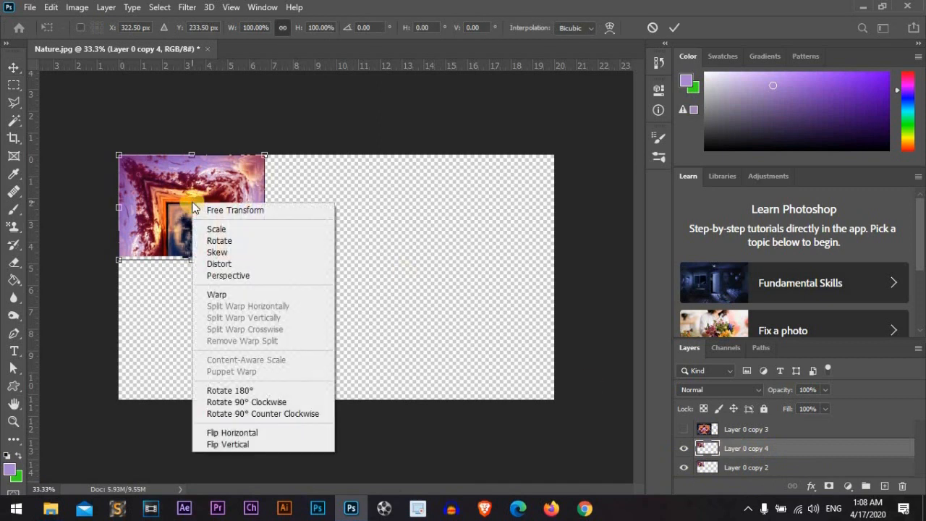
{"action": "left_click", "coordinate": [243, 445]}
{"action": "left_click_drag", "start_coordinate": [184, 200], "coordinate": [182, 322]}
{"action": "key", "text": "Return"}
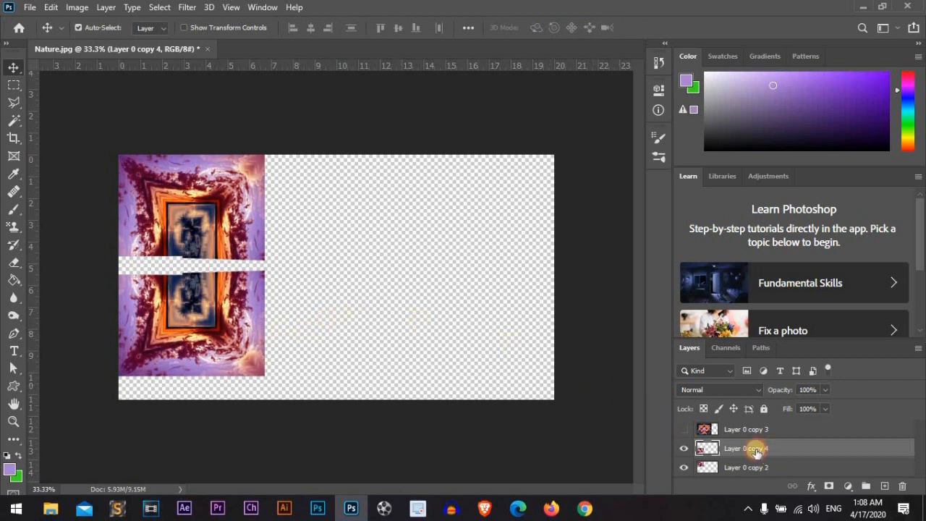
- Cut off the uneven upper edge of Layer 0 copy 4 with a rectangular selection, and deselect
{"action": "left_click", "coordinate": [685, 449]}
{"action": "left_click", "coordinate": [684, 449]}
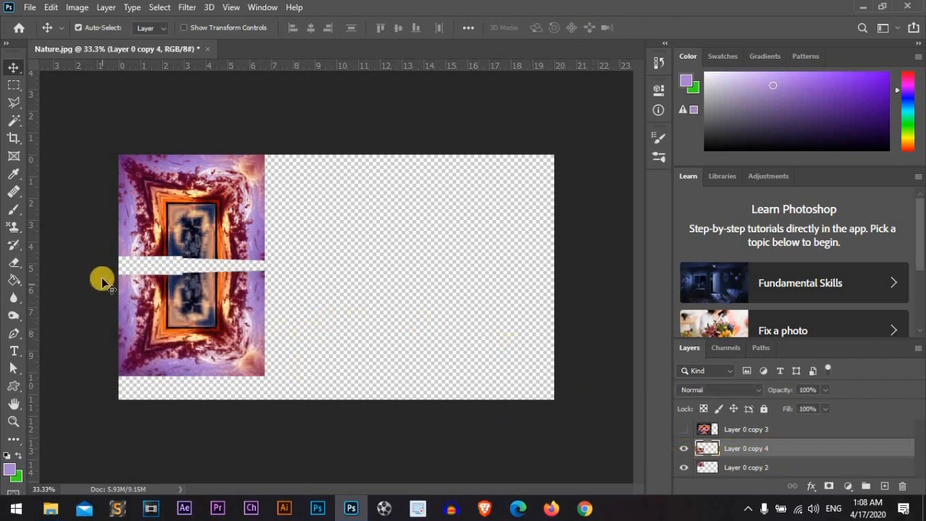
{"action": "left_click", "coordinate": [12, 86]}
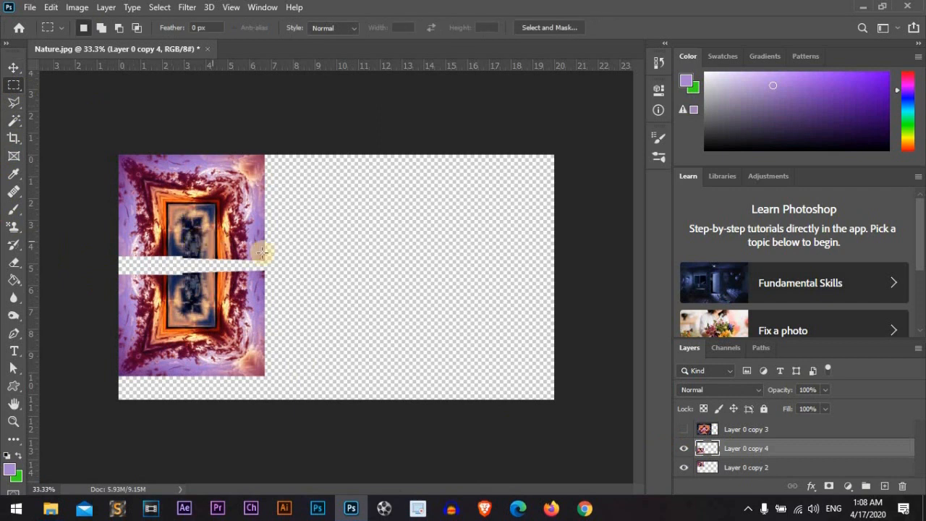
{"action": "left_click_drag", "start_coordinate": [288, 251], "coordinate": [72, 276]}
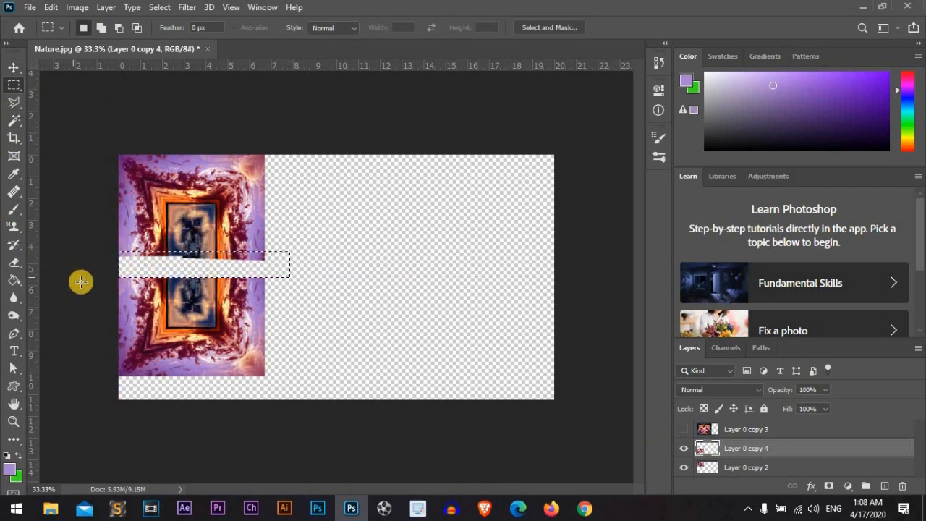
{"action": "left_click", "coordinate": [297, 248]}
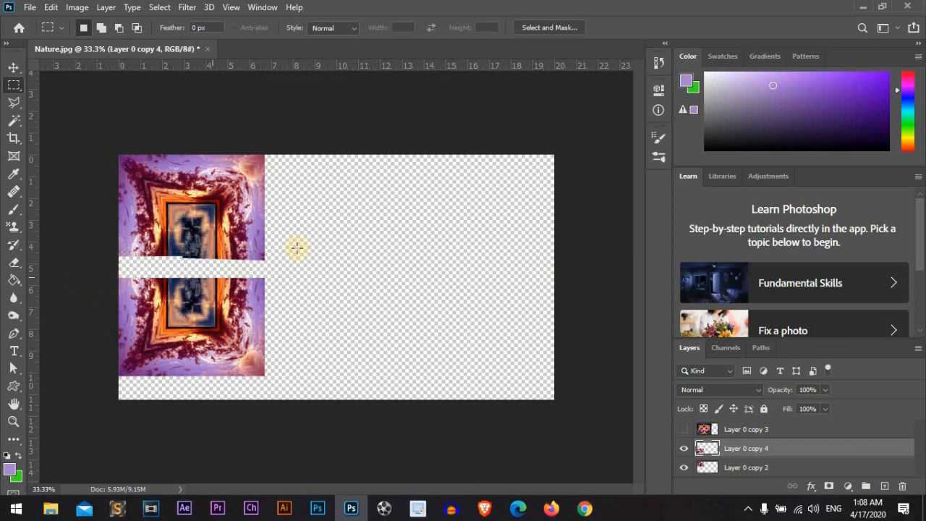
- Cut off the uneven lower edge of Layer 0 copy 2 with a rectangular selection across the gap
{"action": "left_click", "coordinate": [738, 468]}
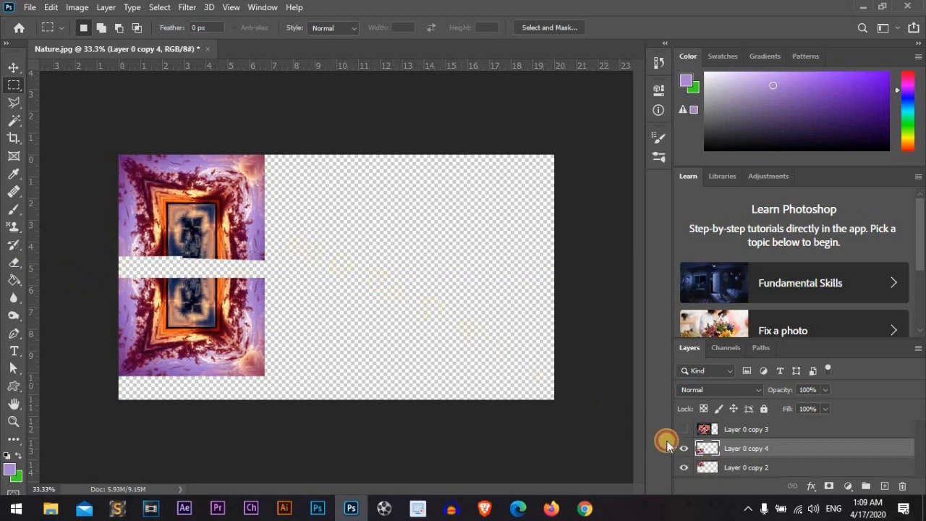
{"action": "left_click_drag", "start_coordinate": [206, 260], "coordinate": [46, 253]}
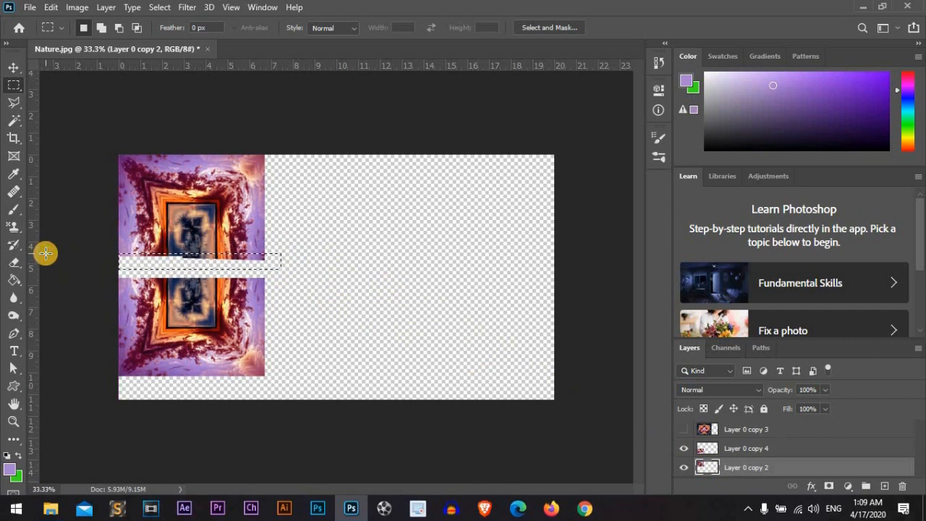
{"action": "key", "text": "Delete"}
{"action": "left_click", "coordinate": [49, 8]}
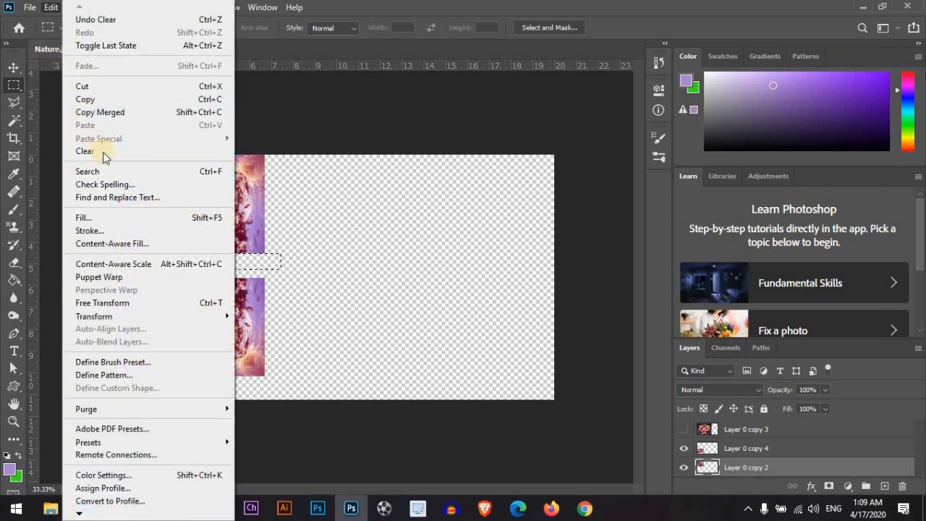
{"action": "left_click", "coordinate": [308, 119]}
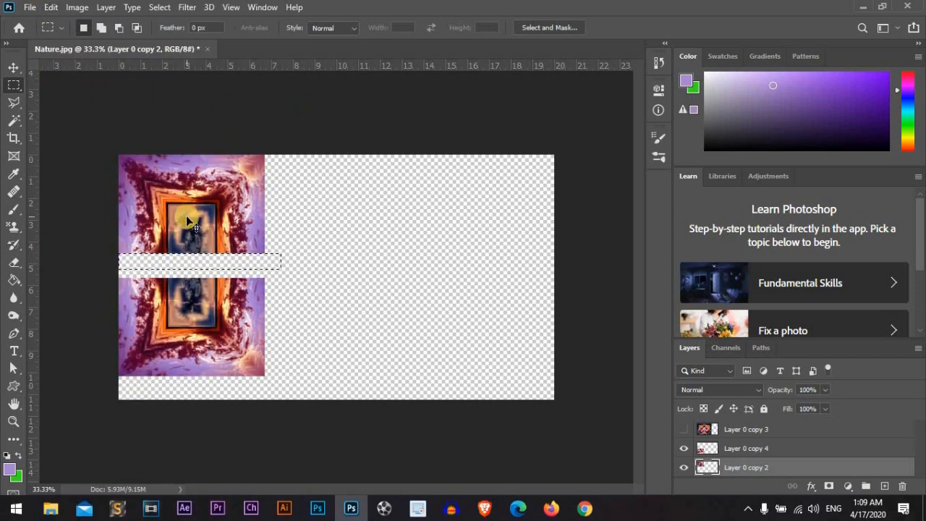
- Move Layer 0 copy 2 straight down until it meets Layer 0 copy 4, and merge the two layers
{"action": "left_click", "coordinate": [14, 66]}
{"action": "left_click_drag", "start_coordinate": [202, 228], "coordinate": [204, 252]}
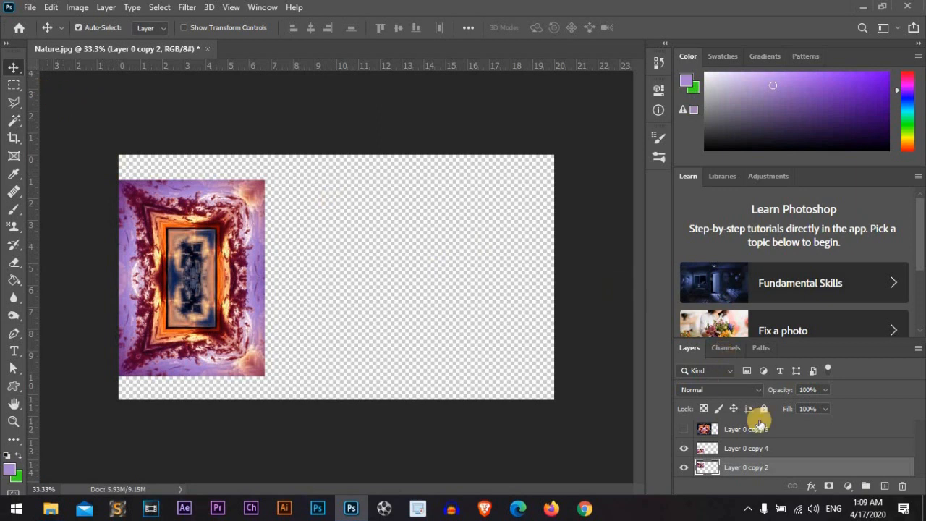
{"action": "left_click", "coordinate": [761, 449]}
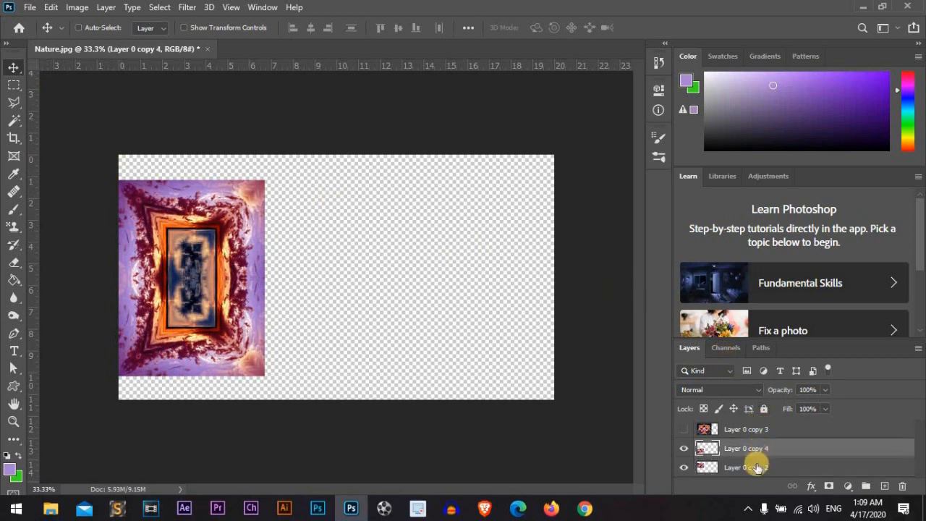
{"action": "left_click", "coordinate": [756, 467], "text": "ctrl"}
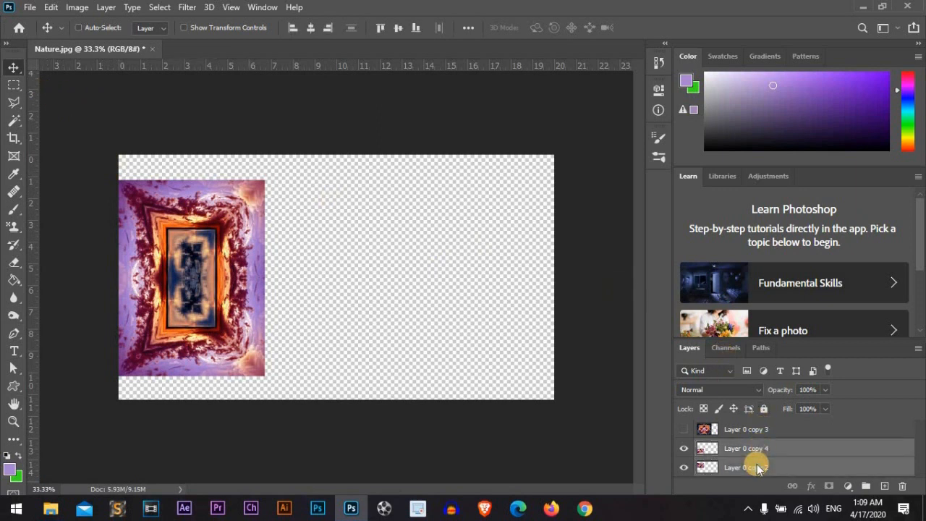
{"action": "key", "text": "ctrl+e"}
- Shift the merged pattern towards the middle of the canvas and rotate it 90° clockwise
{"action": "left_click_drag", "start_coordinate": [217, 254], "coordinate": [364, 259]}
{"action": "key", "text": "ctrl"}
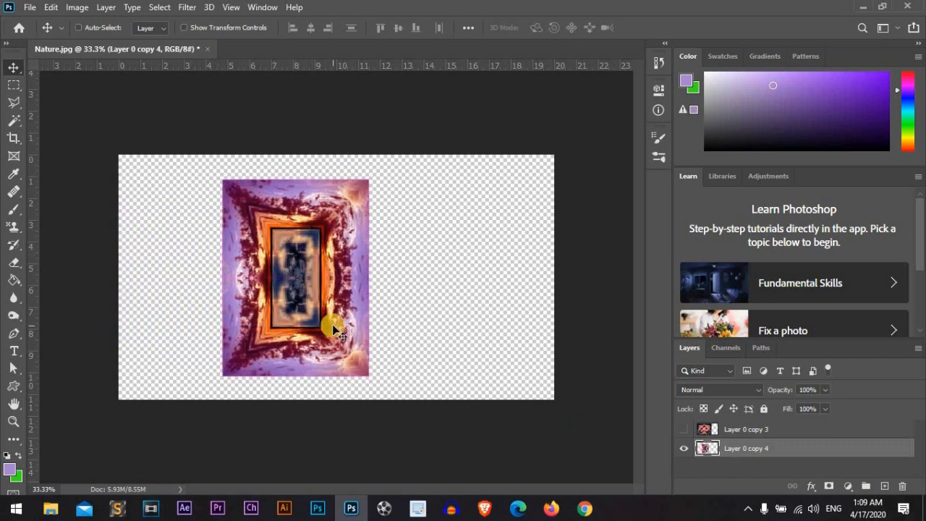
{"action": "key", "text": "ctrl+t"}
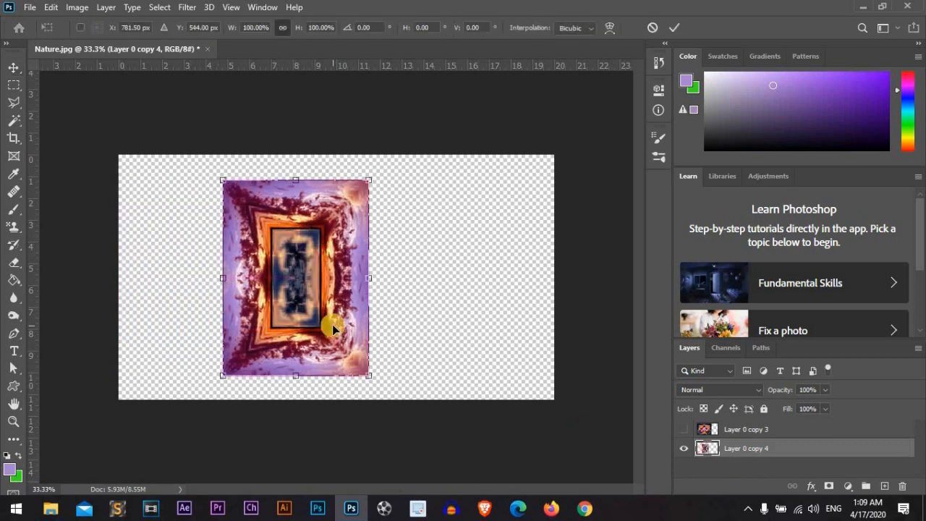
{"action": "right_click", "coordinate": [230, 247]}
{"action": "left_click", "coordinate": [309, 444]}
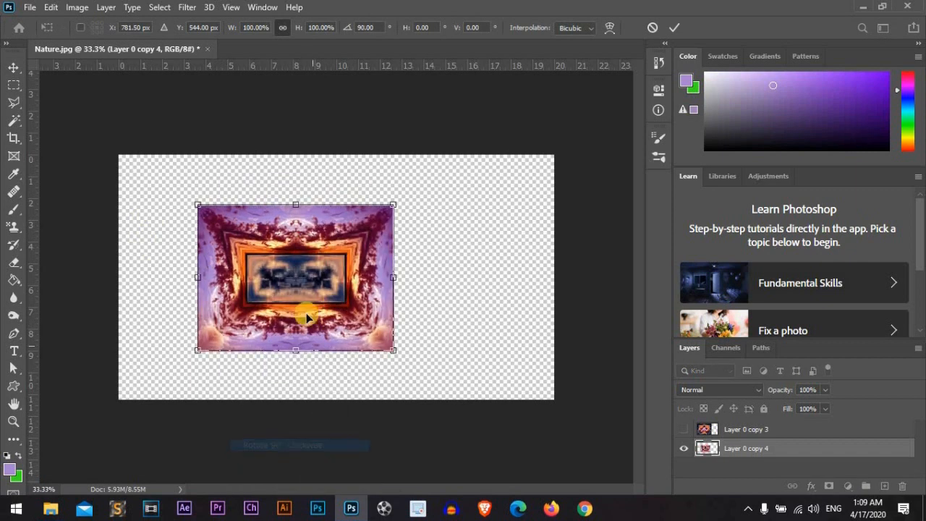
- Scale the rotated pattern up to the full canvas height and align it with the canvas's right edge
{"action": "left_click_drag", "start_coordinate": [302, 299], "coordinate": [227, 348]}
{"action": "left_click_drag", "start_coordinate": [314, 253], "coordinate": [460, 182]}
{"action": "key", "text": "Return"}
{"action": "left_click_drag", "start_coordinate": [325, 283], "coordinate": [426, 292]}
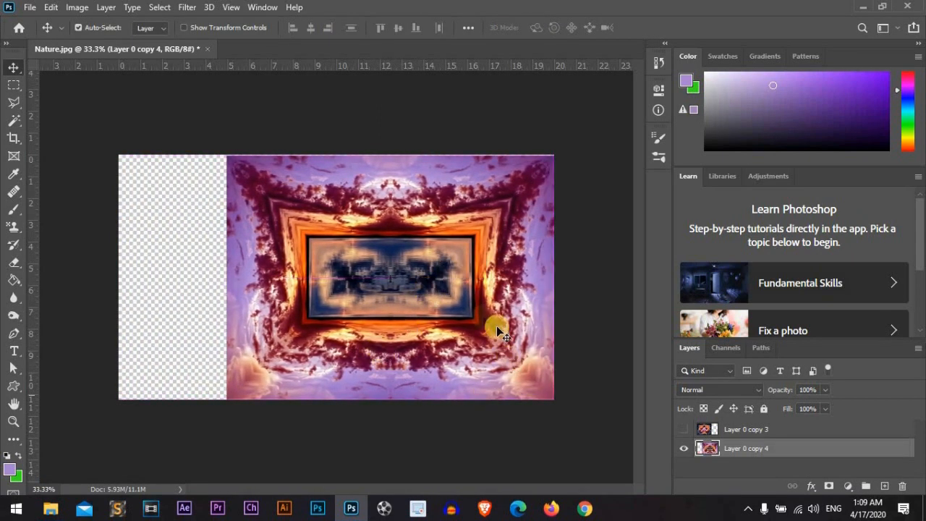
- View Layer 0 copy 3 and Layer 0 copy 4 one at a time, and leave both hidden
{"action": "left_click", "coordinate": [683, 450]}
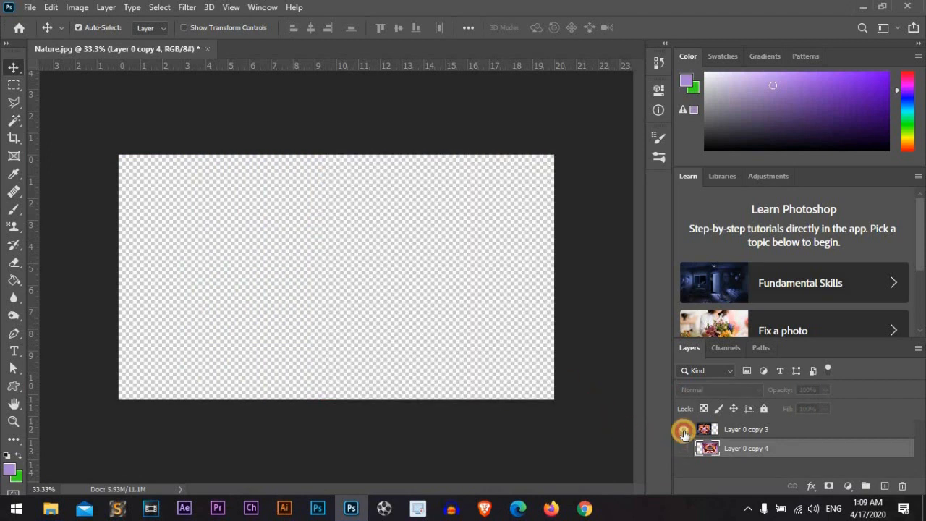
{"action": "left_click", "coordinate": [684, 431]}
{"action": "left_click", "coordinate": [684, 431]}
{"action": "left_click", "coordinate": [683, 450]}
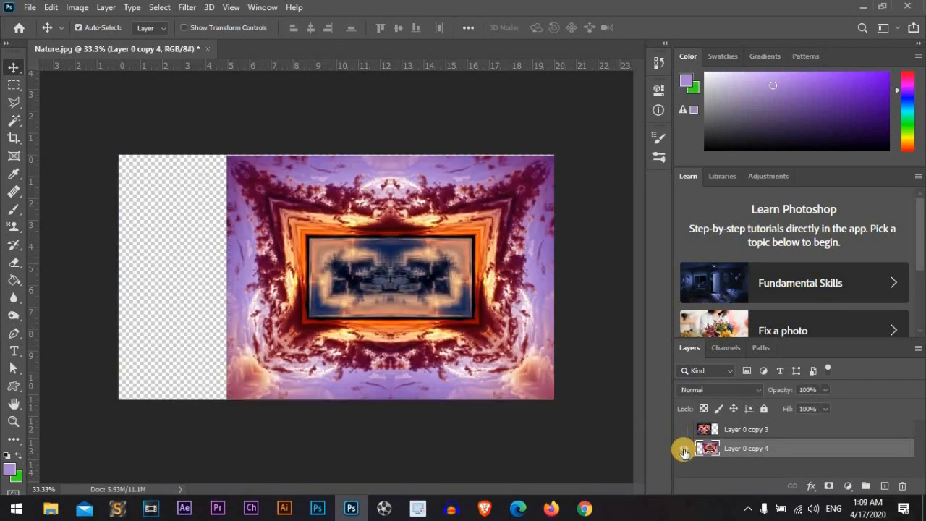
{"action": "left_click", "coordinate": [684, 450]}
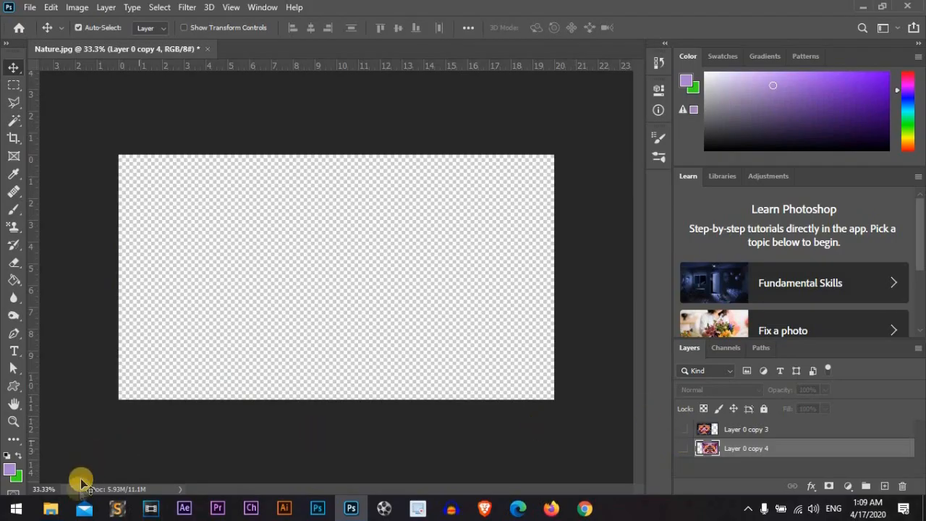
- Place the original Nature image from File Explorer into the document at full canvas size
{"action": "left_click", "coordinate": [51, 512]}
{"action": "left_click_drag", "start_coordinate": [145, 109], "coordinate": [382, 366]}
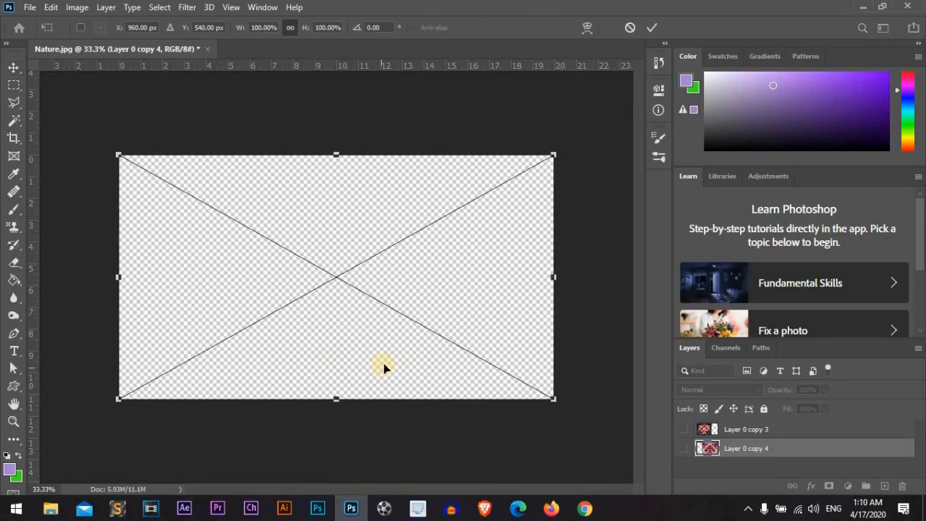
{"action": "key", "text": "Return"}
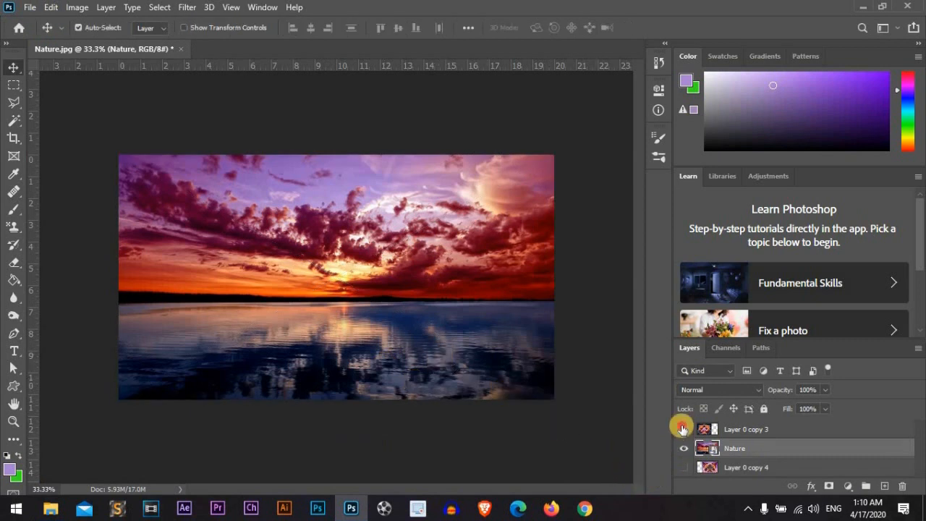
- Compare the original Nature photo with the patterns on Layer 0 copy 3 and Layer 0 copy 4 by toggling layer visibility
{"action": "left_click_drag", "start_coordinate": [683, 429], "coordinate": [683, 466]}
{"action": "left_click", "coordinate": [684, 431]}
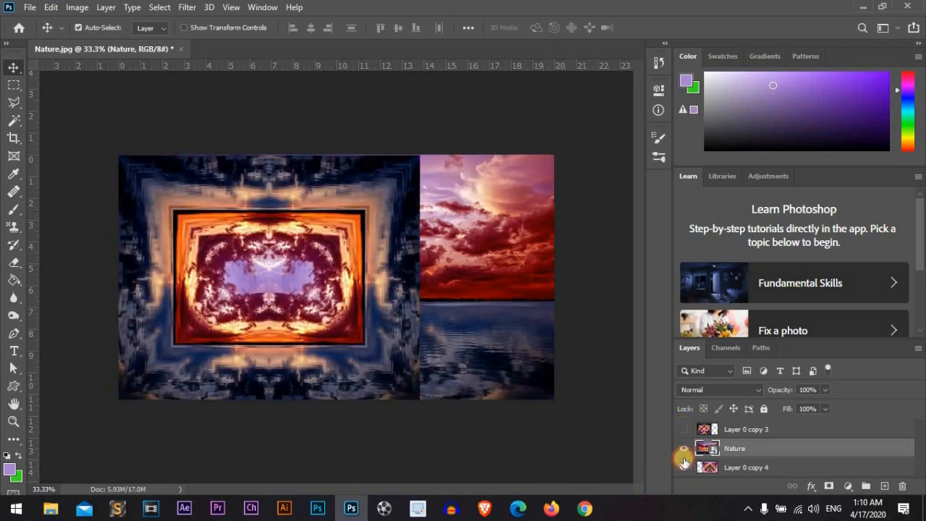
{"action": "left_click", "coordinate": [684, 449]}
{"action": "left_click", "coordinate": [681, 431]}
{"action": "left_click", "coordinate": [681, 429]}
{"action": "left_click", "coordinate": [685, 467]}
{"action": "left_click", "coordinate": [684, 469]}
{"action": "left_click", "coordinate": [685, 447]}
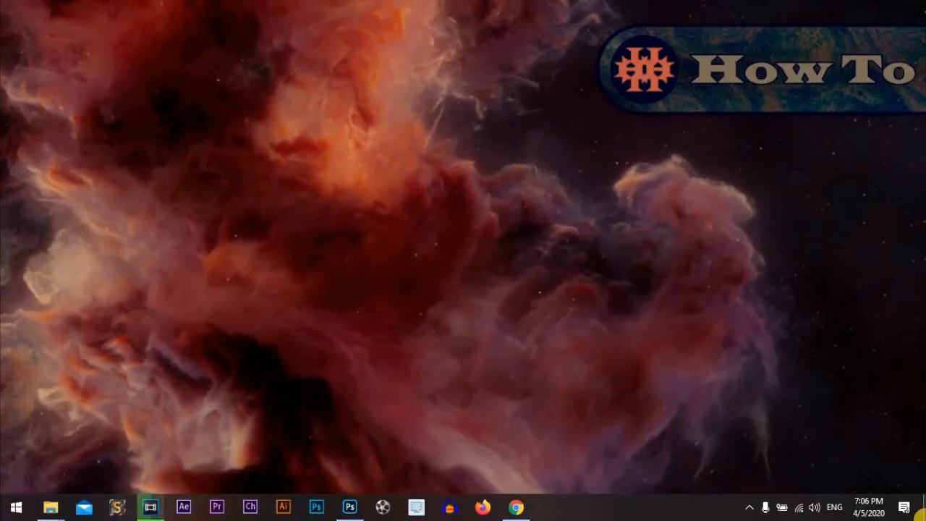